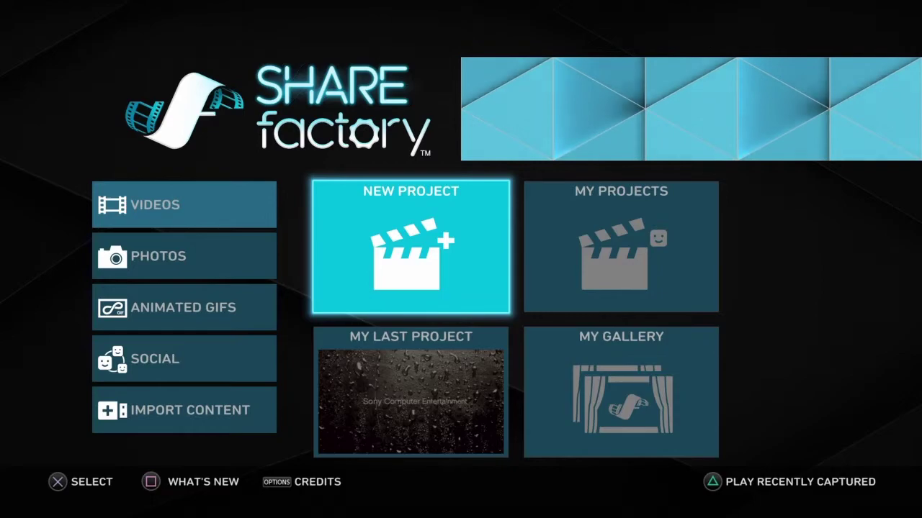
Create a new project using The Last of Us theme.
key(Return)
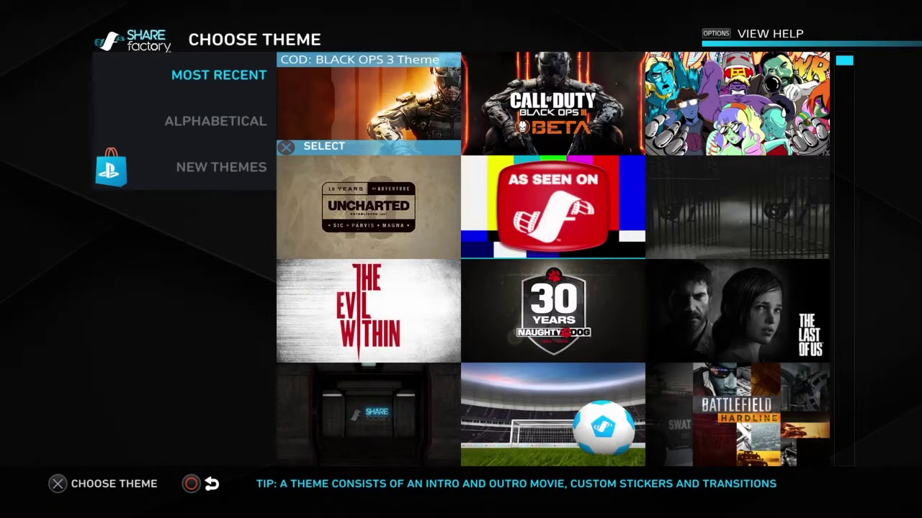
key(Right)
key(Down)
key(Down)
key(Left)
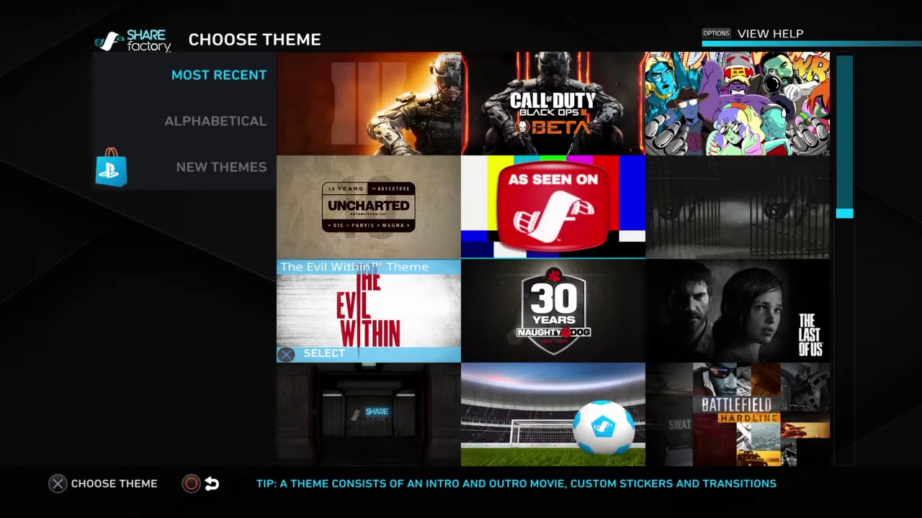
key(Right)
key(Right)
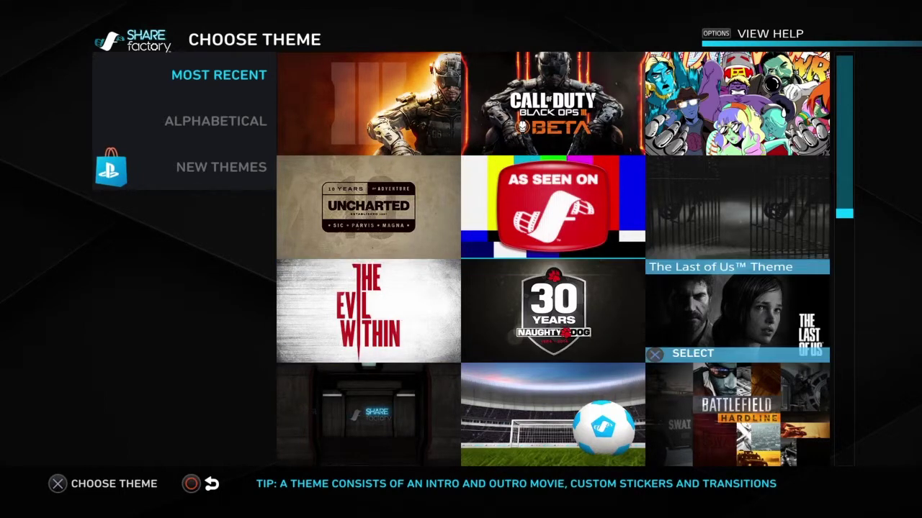
key(Return)
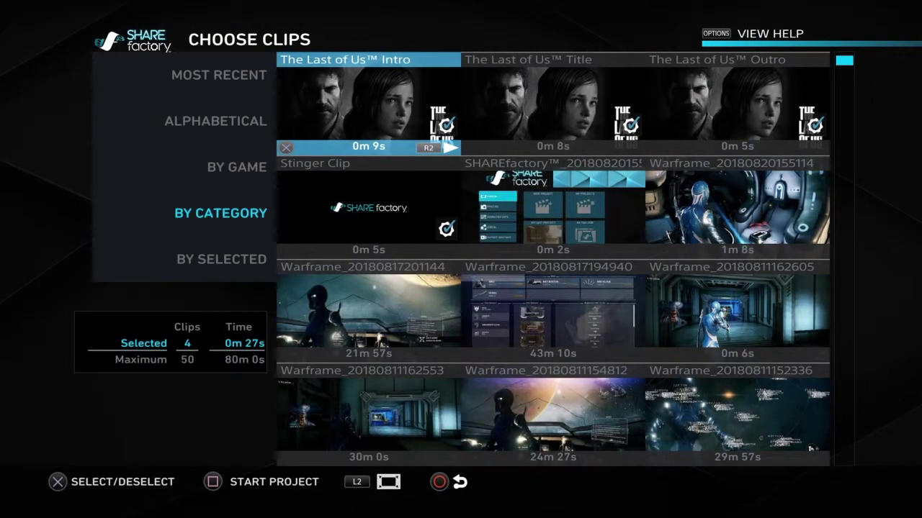
Deselect The Last of Us Intro, Title and Outro clips from the project's clip selection.
key(Return)
key(Right)
key(Return)
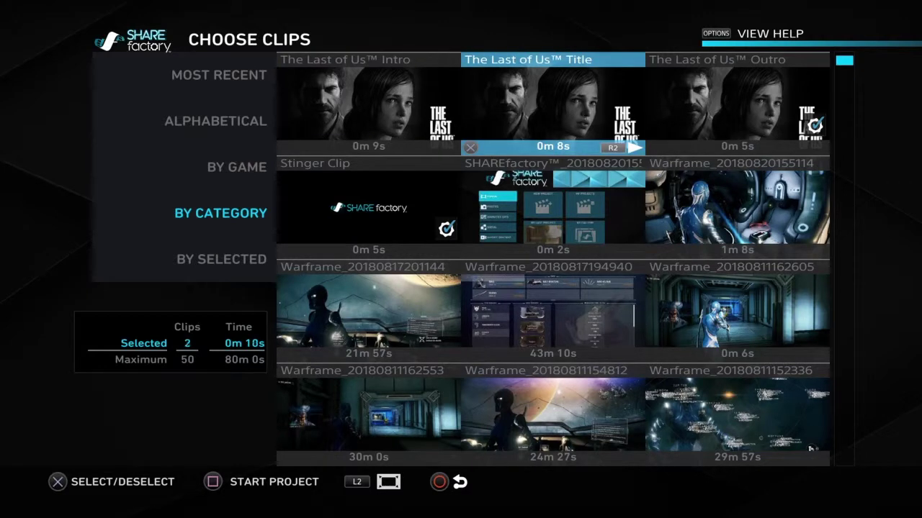
key(Right)
key(Return)
key(Left)
key(Down)
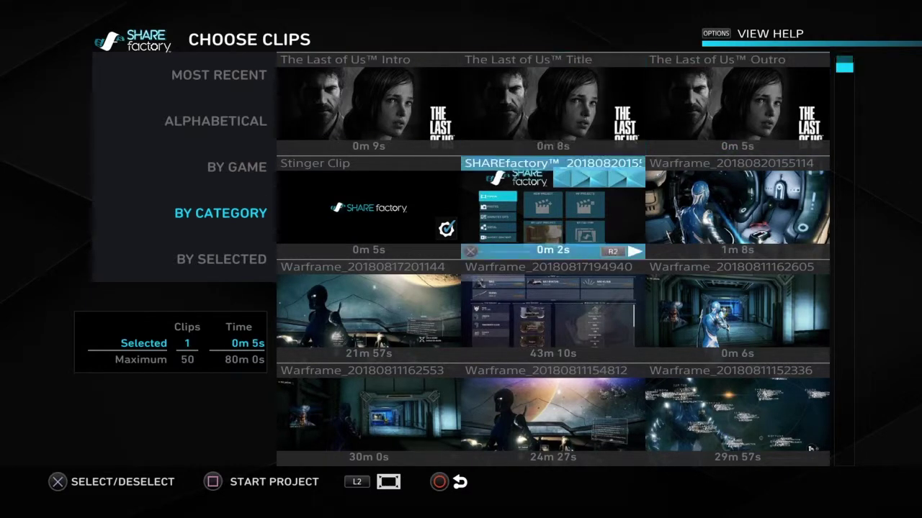
Start the project with only the Stinger Clip, under the name 555.
key(Left)
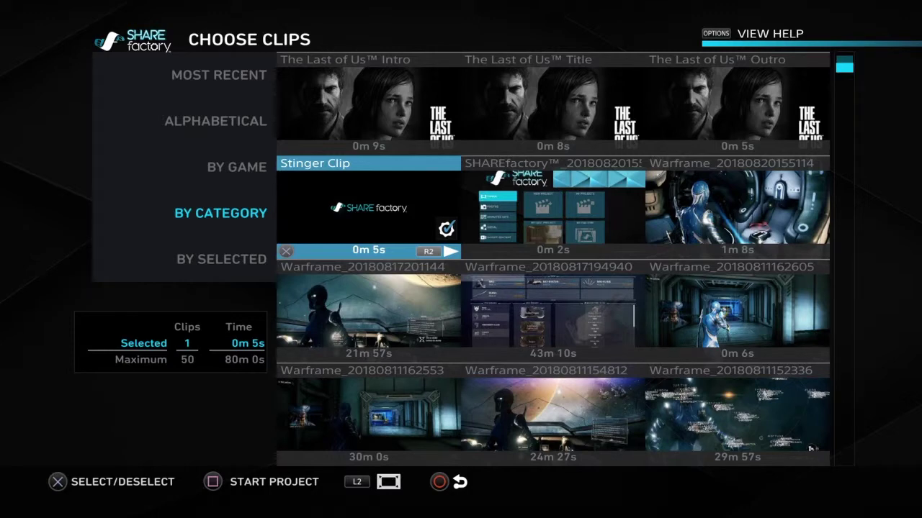
key(Return)
key(Left)
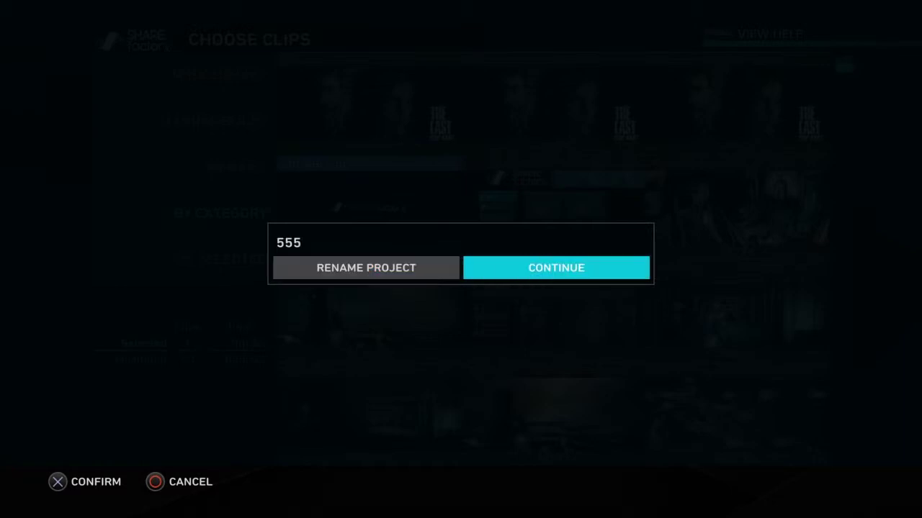
key(Return)
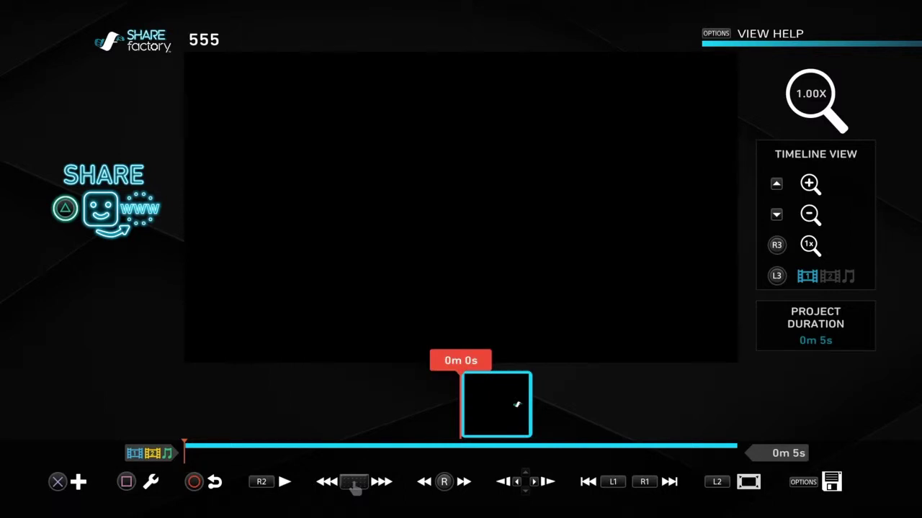
key(Right)
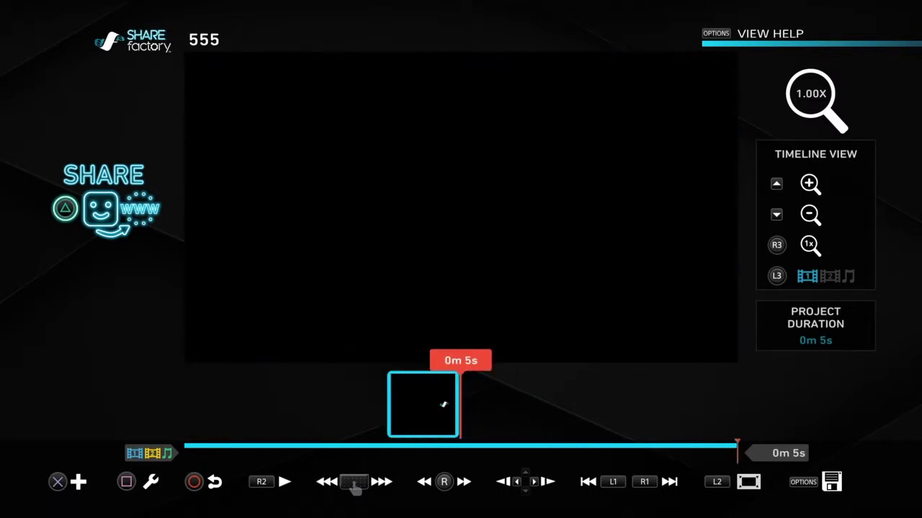
key(Left)
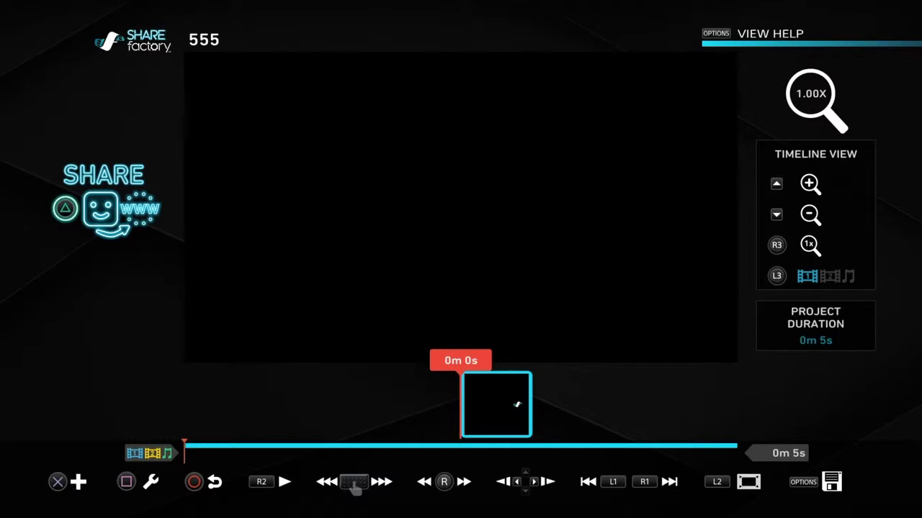
key(Right)
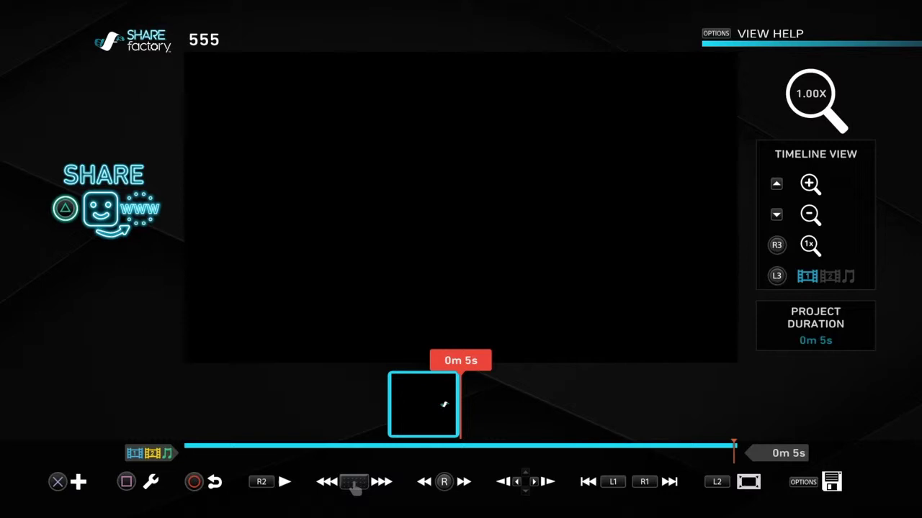
key(Return)
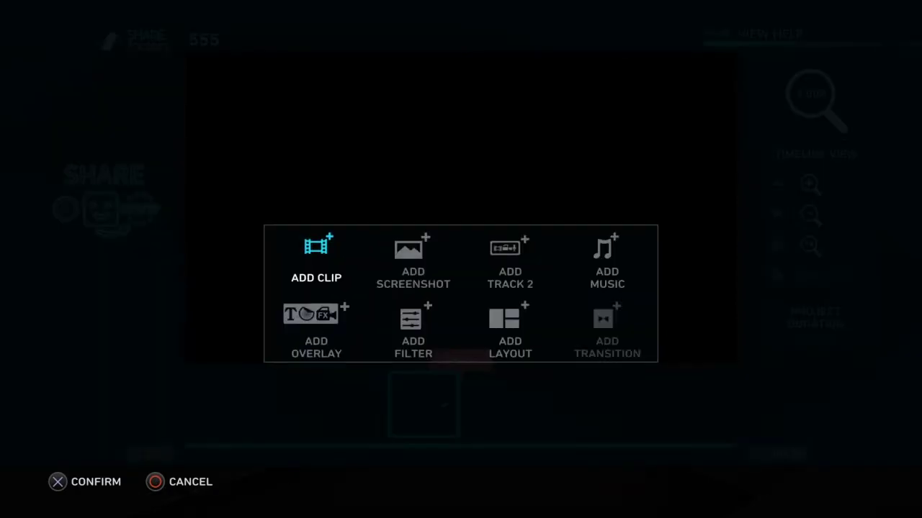
key(Return)
key(Right)
key(Down)
key(Down)
key(Left)
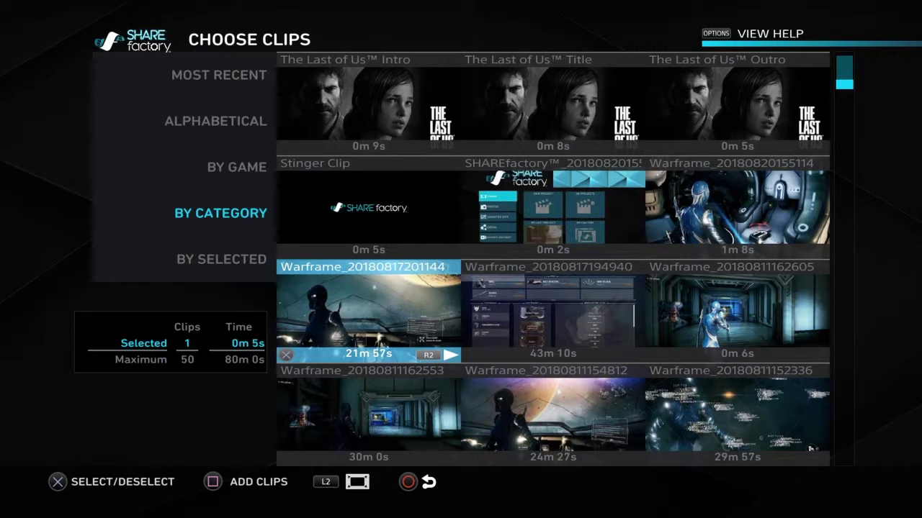
key(Down)
key(Right)
key(Up)
key(Left)
key(Return)
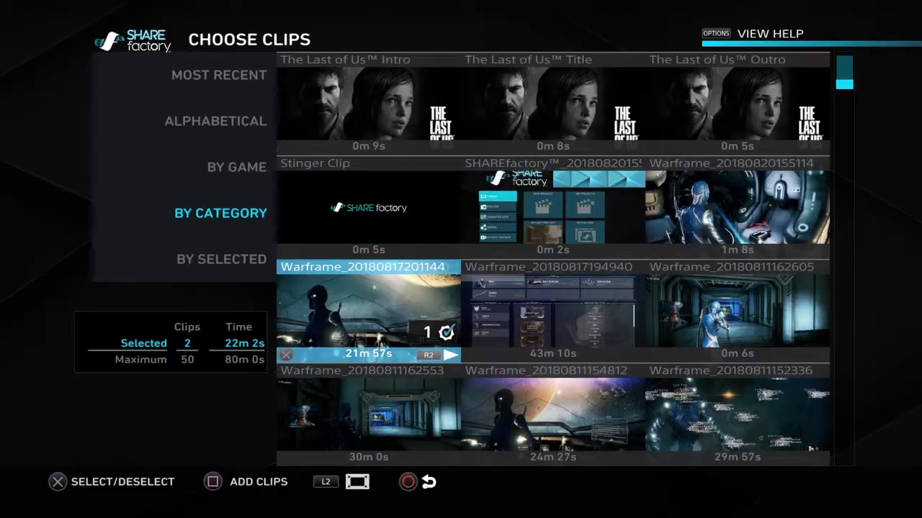
key(Return)
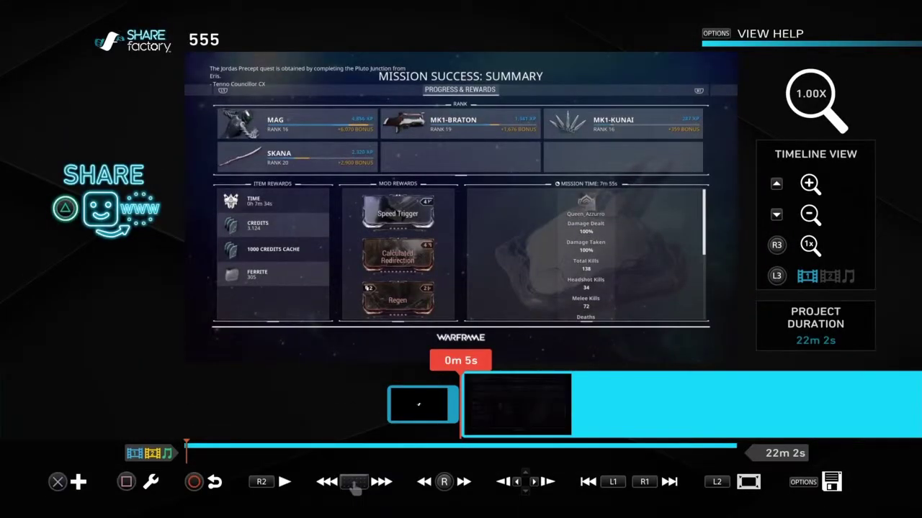
Delete the Stinger Clip from the start of the timeline and confirm the deletion.
key(Right)
key(Left)
key(Right)
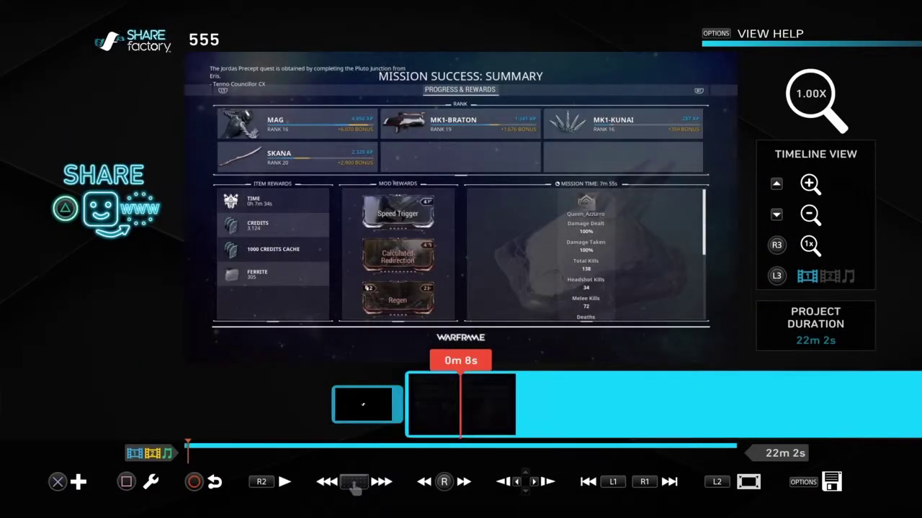
key(Left)
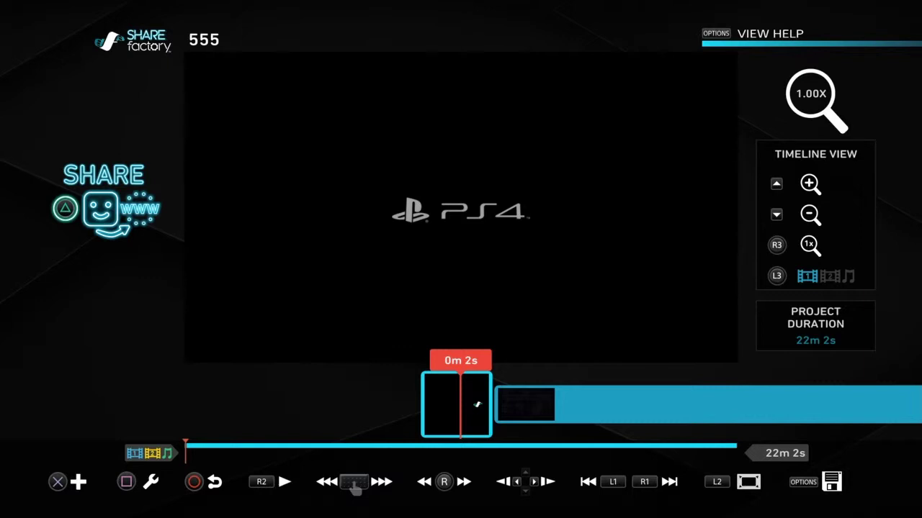
key(Left)
key(Right)
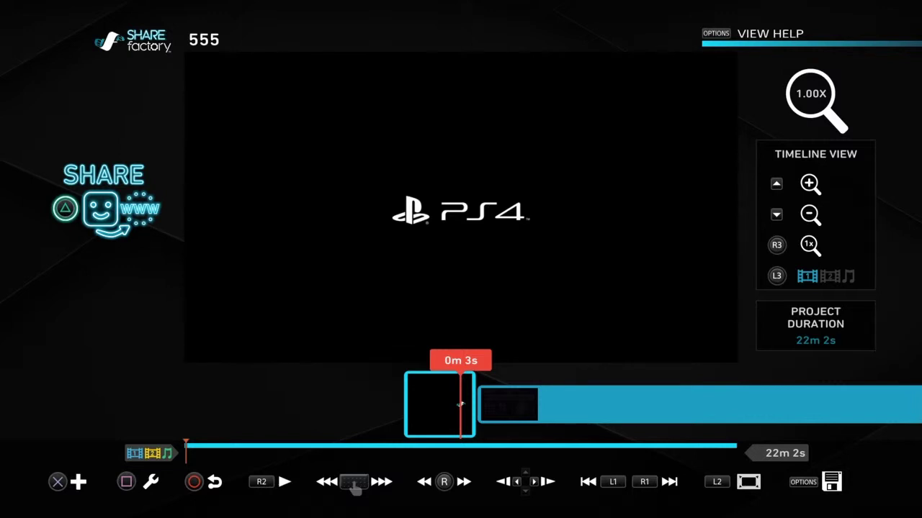
key(Return)
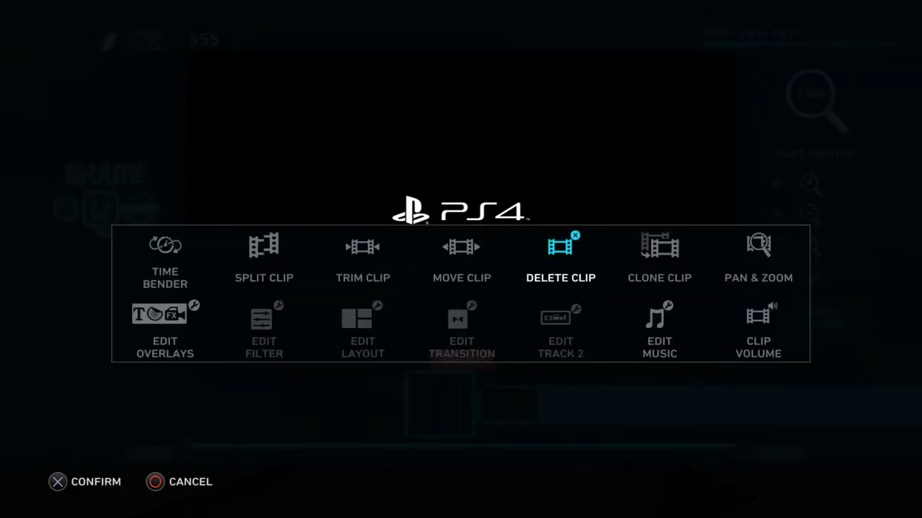
key(Return)
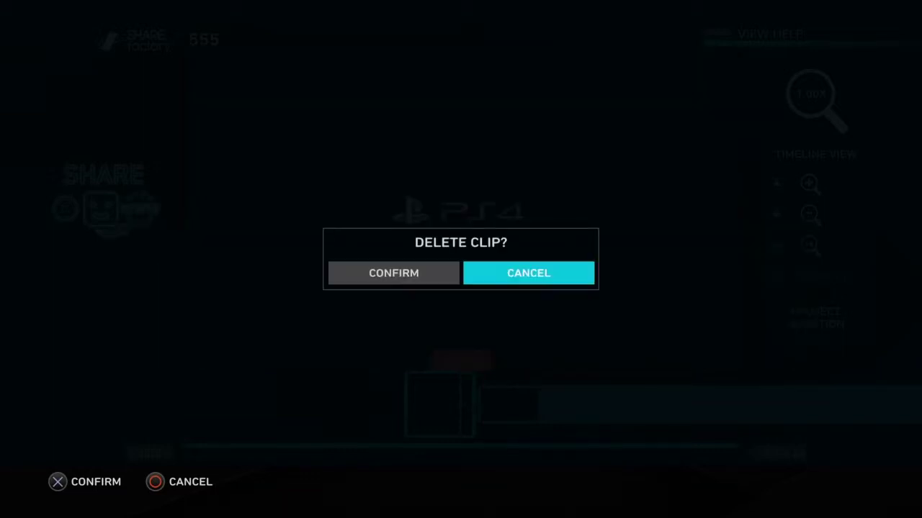
key(Left)
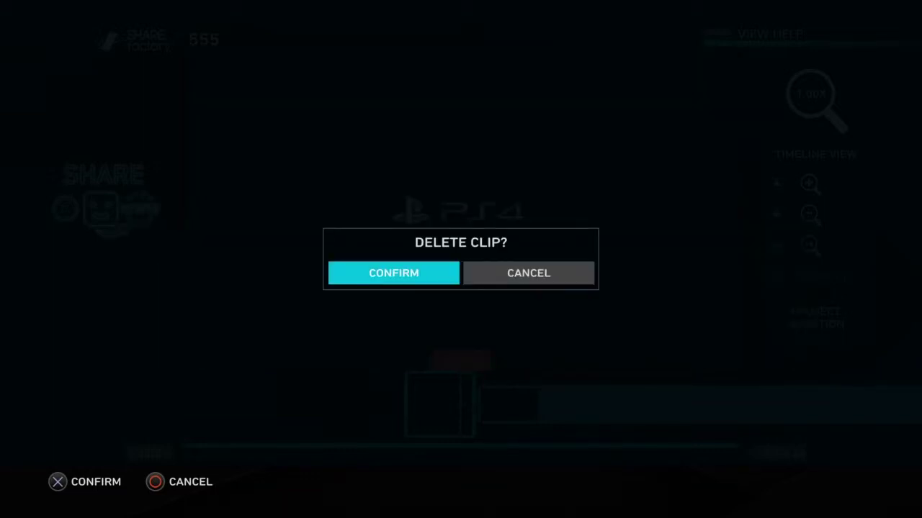
key(Return)
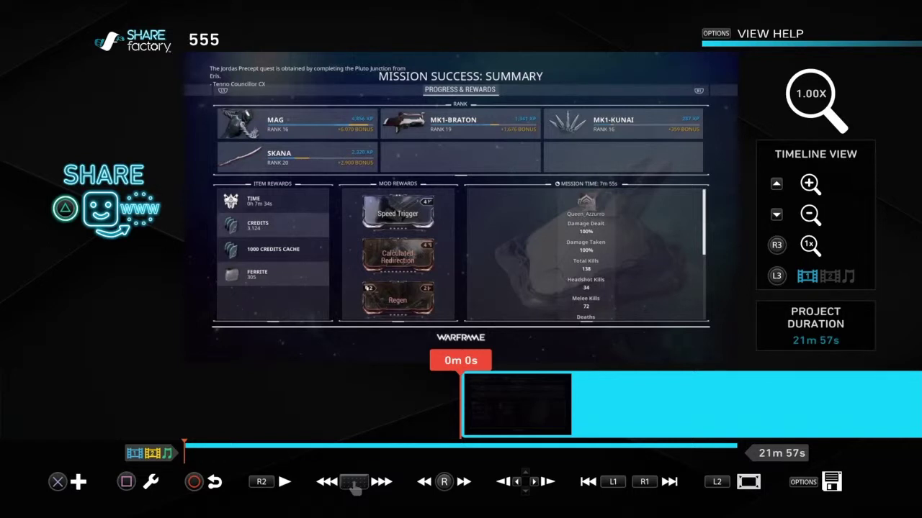
Add the STARS animated background as a screenshot at the start of the timeline, before the Warframe clip.
key(Return)
key(Right)
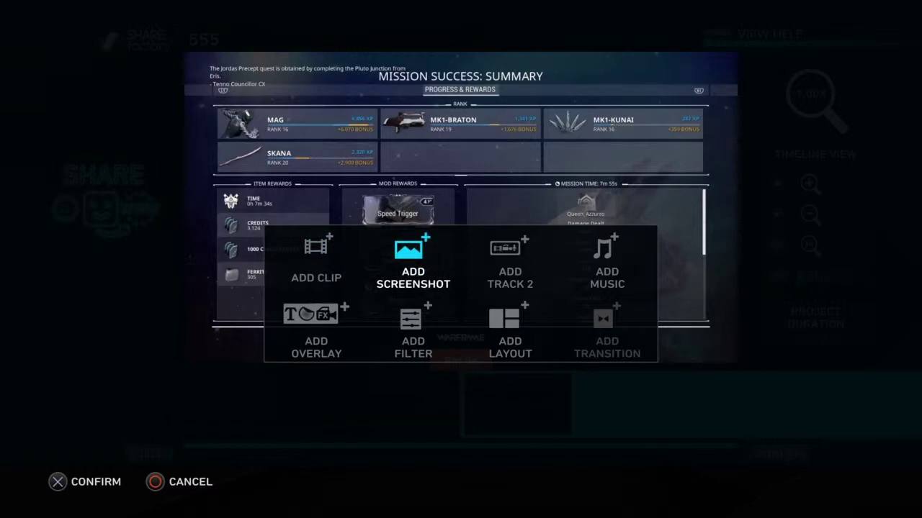
key(Return)
key(Right)
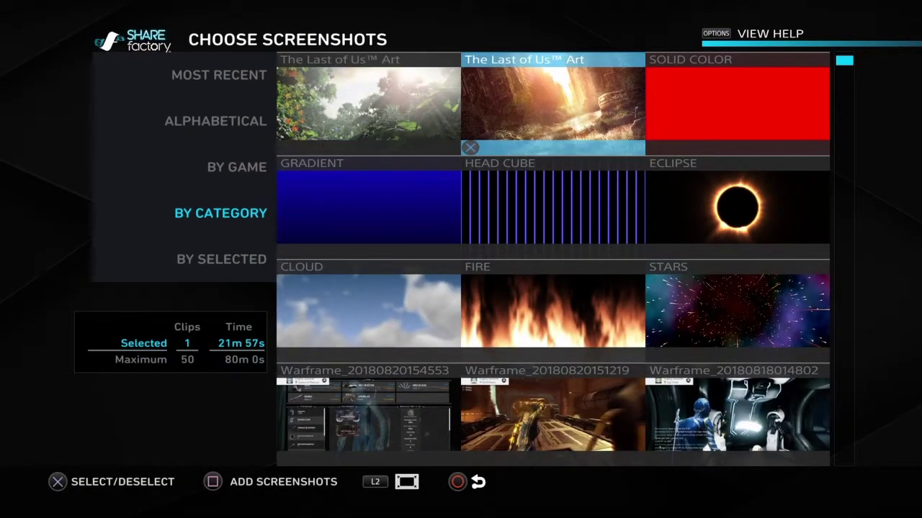
key(Down)
key(Right)
key(Down)
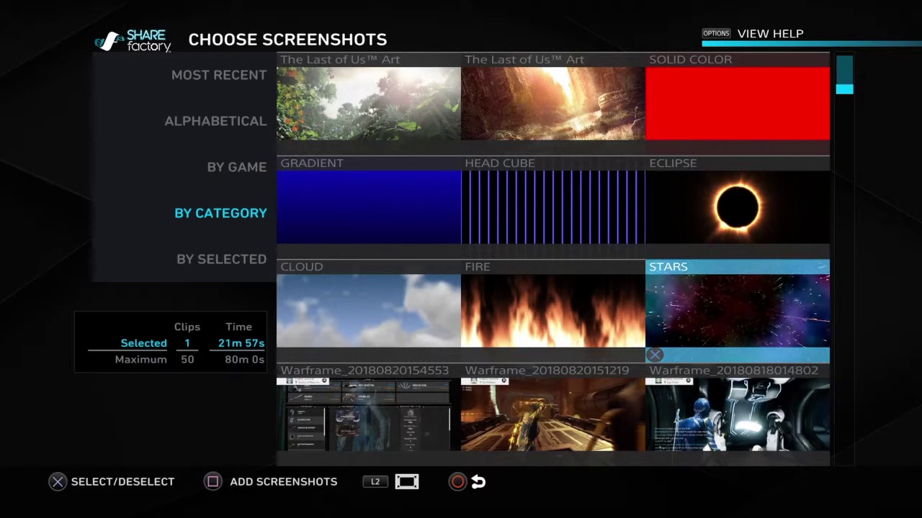
key(Return)
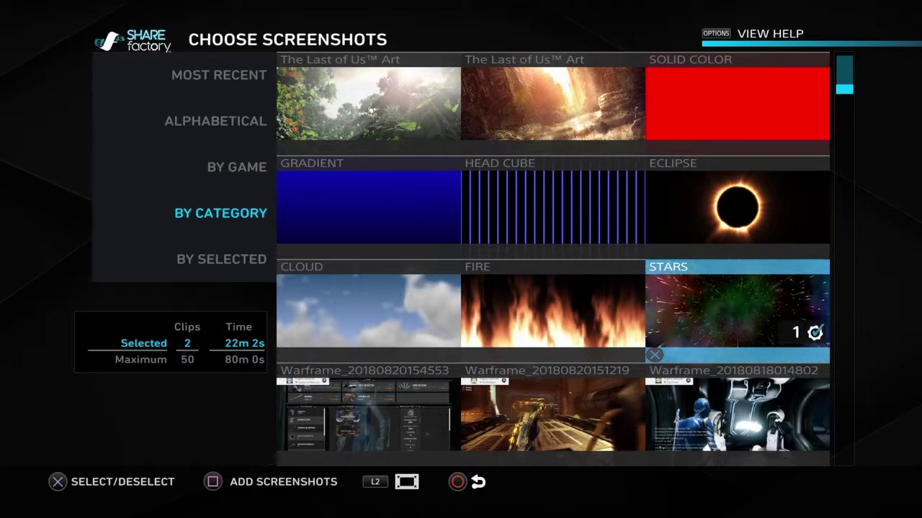
key(Return)
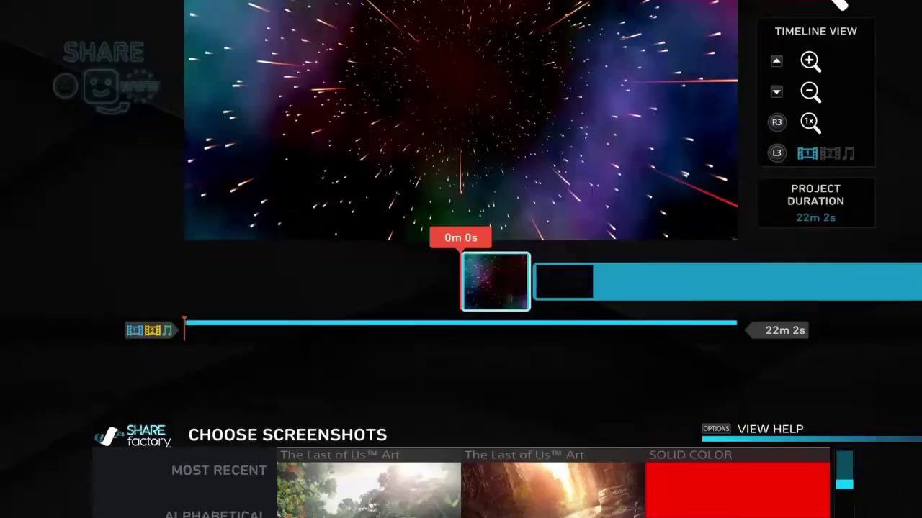
Scrub through the STARS background on the timeline and return the playhead to 0m 0s.
key(Right)
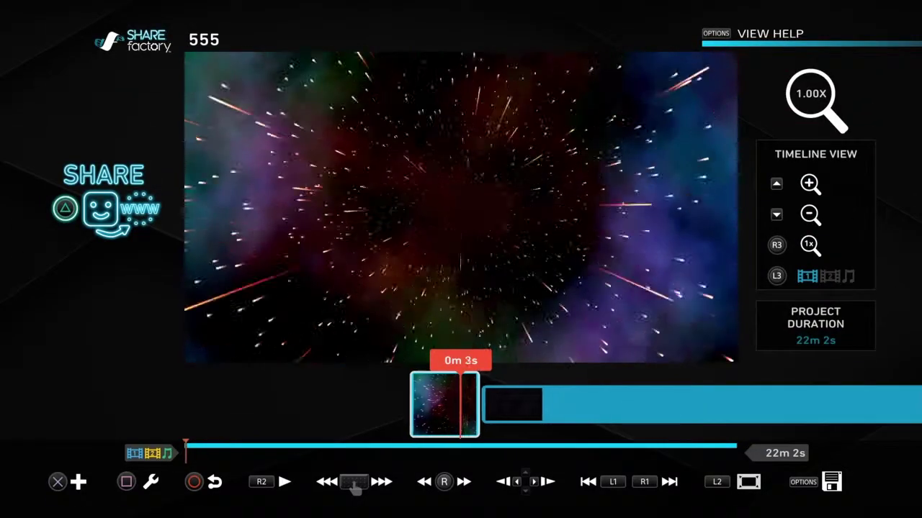
key(Right)
key(Right)
key(Left)
key(Left)
key(Left)
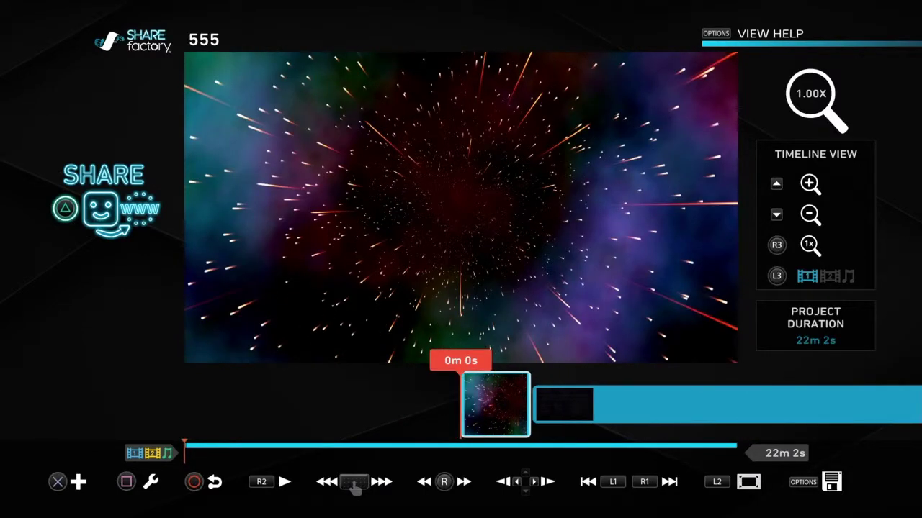
key(Return)
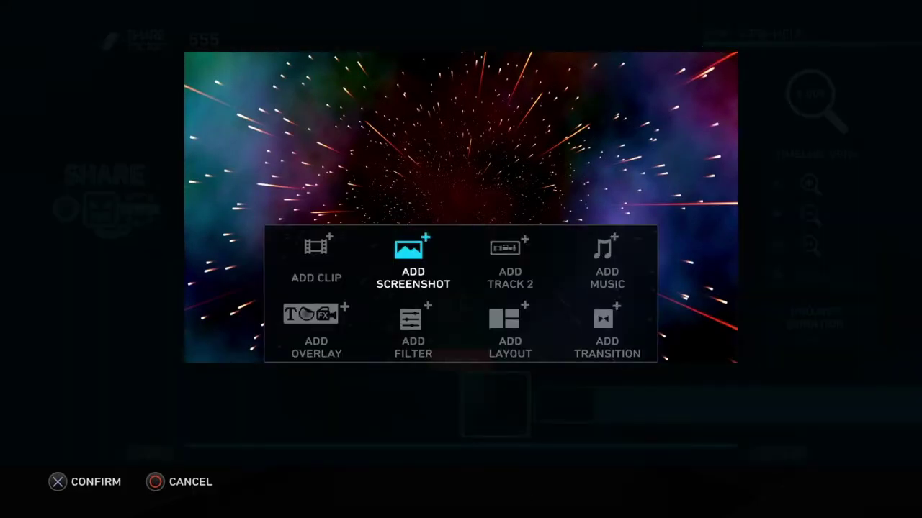
key(Left)
key(Escape)
Start adding an overlay at the beginning of the STARS background.
key(Return)
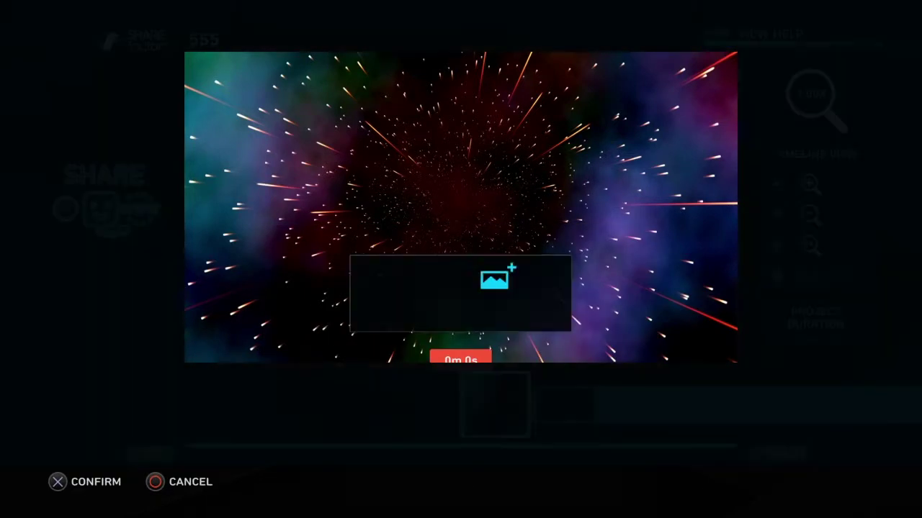
key(Left)
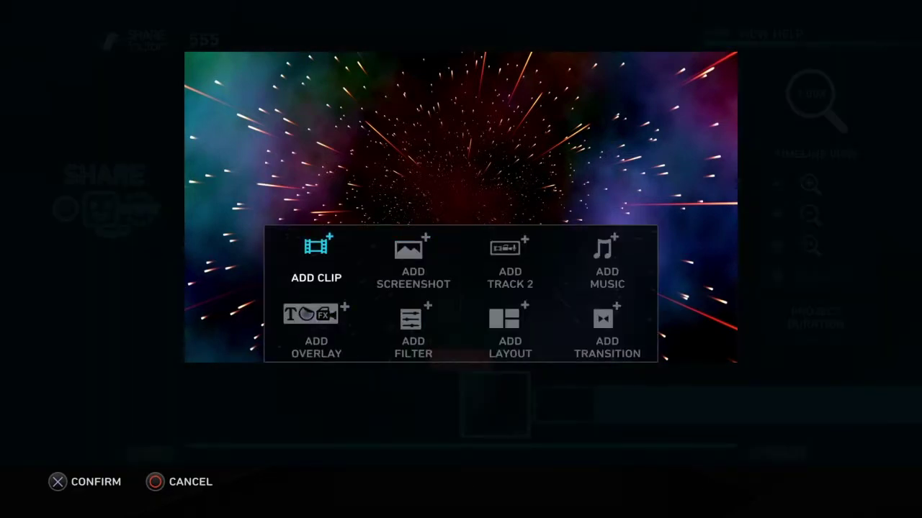
key(Down)
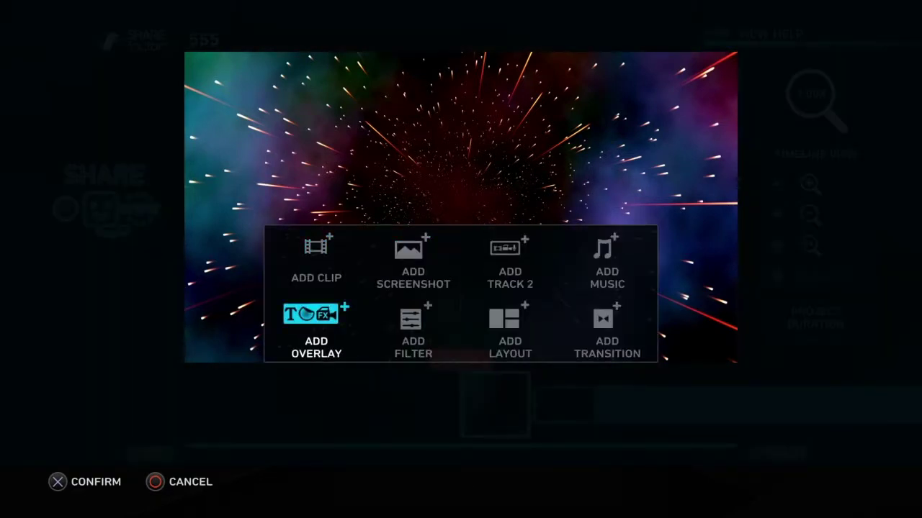
key(Return)
Look through the available sticker overlays.
key(Right)
key(Down)
key(Up)
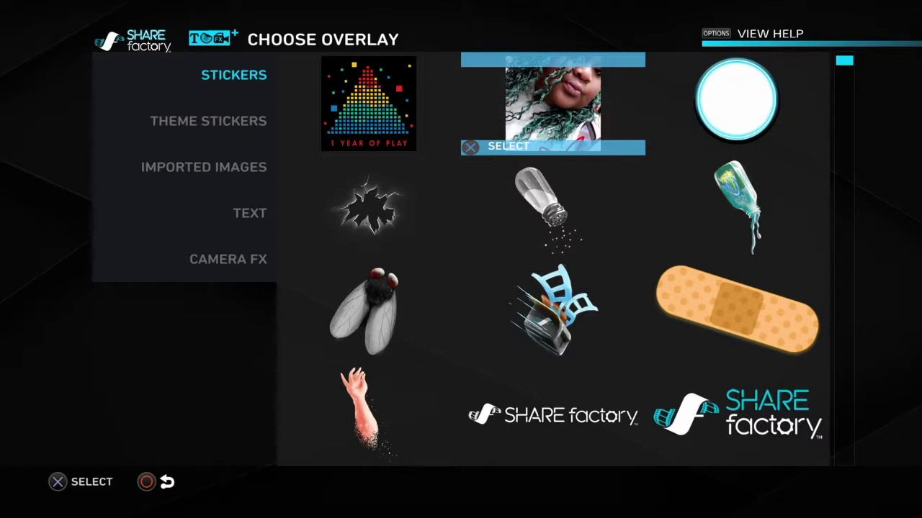
key(Down)
key(Down)
key(Down)
key(Right)
key(Down)
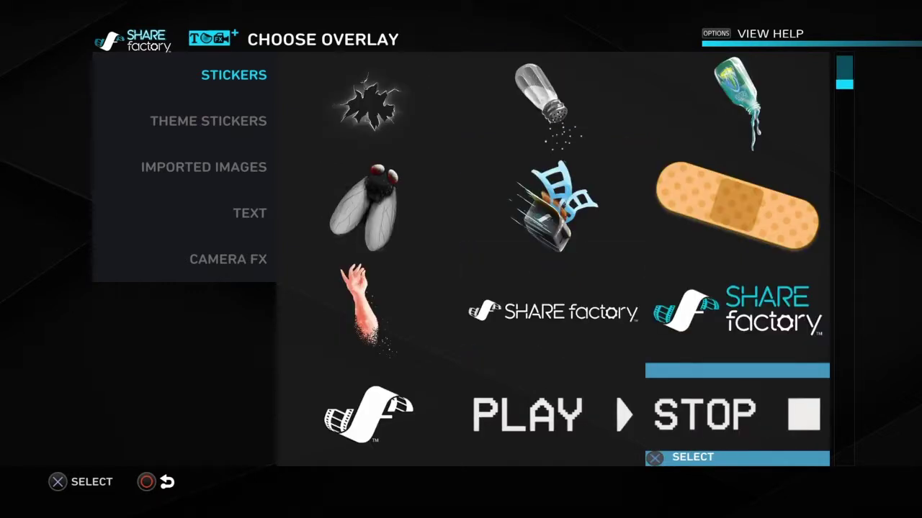
key(Up)
key(Up)
key(Up)
key(Up)
key(Left)
key(Down)
key(Up)
key(Left)
key(Right)
key(Down)
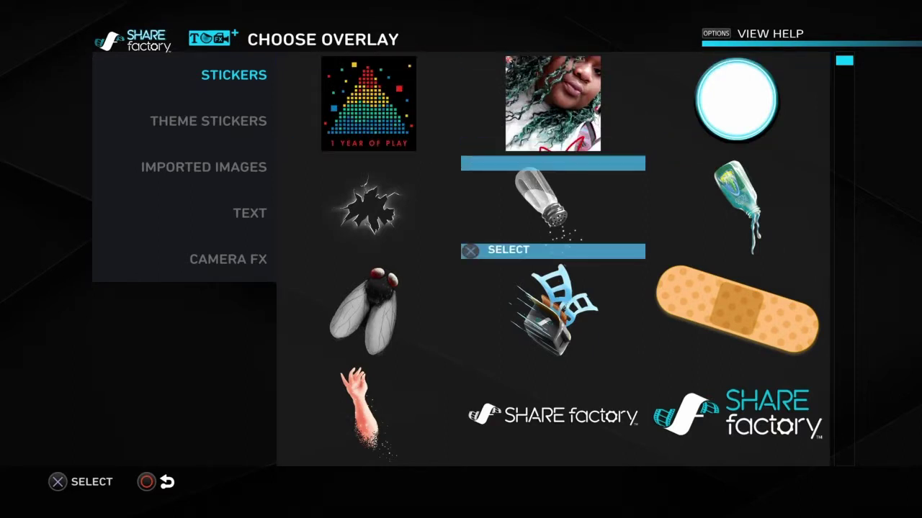
key(Left)
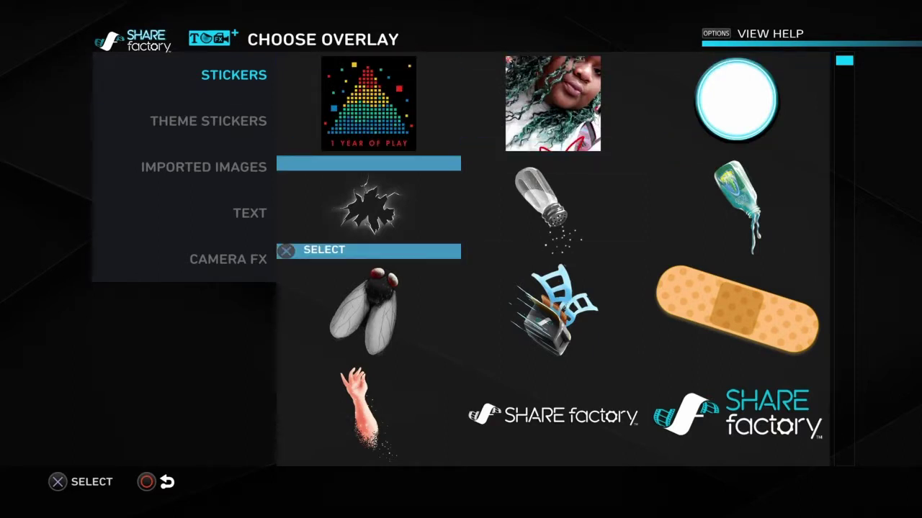
Switch the overlay category from stickers to text.
key(Left)
key(Down)
key(Down)
key(Down)
key(Right)
key(Left)
key(Down)
key(Down)
key(Down)
key(Return)
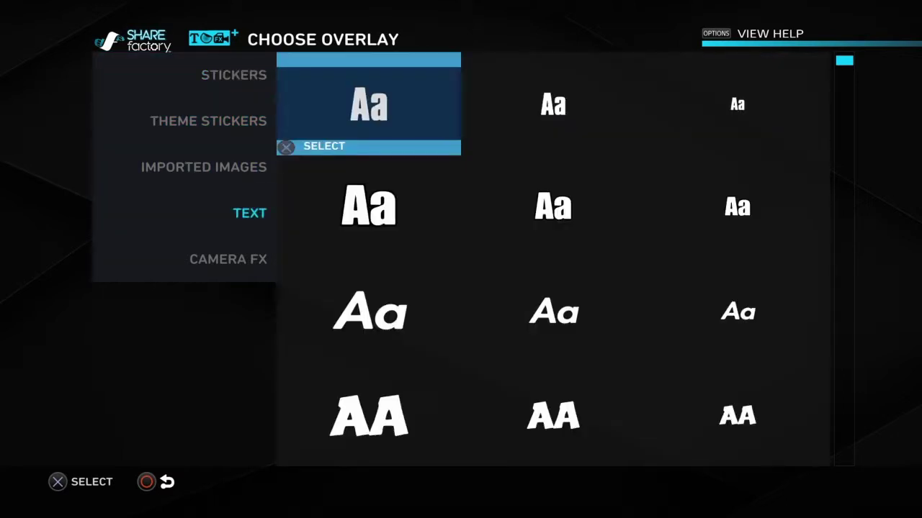
Choose a large bold serif font from the text styles for the new overlay.
key(Right)
key(Right)
key(Down)
key(Down)
key(Down)
key(Left)
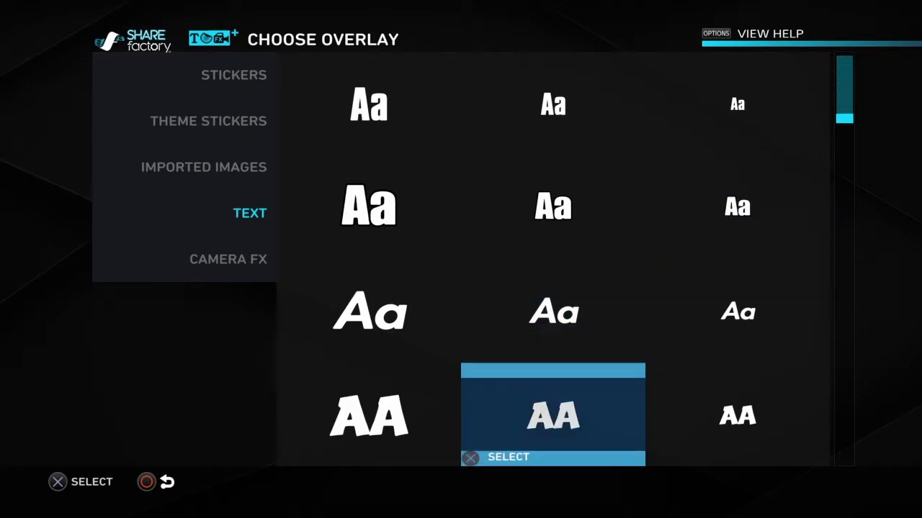
key(Down)
key(Up)
key(Up)
key(Up)
key(Up)
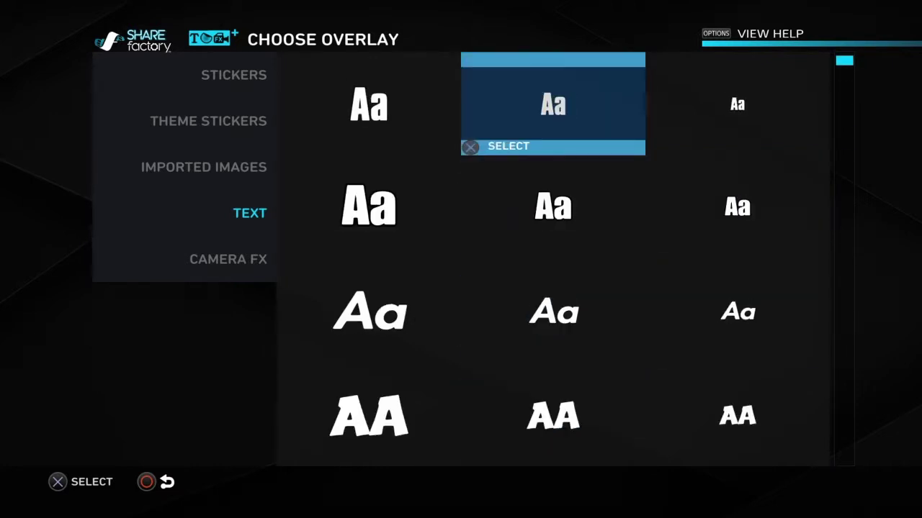
key(Down)
key(Down)
key(Down)
key(Down)
key(Down)
key(Up)
key(Down)
key(Left)
key(Return)
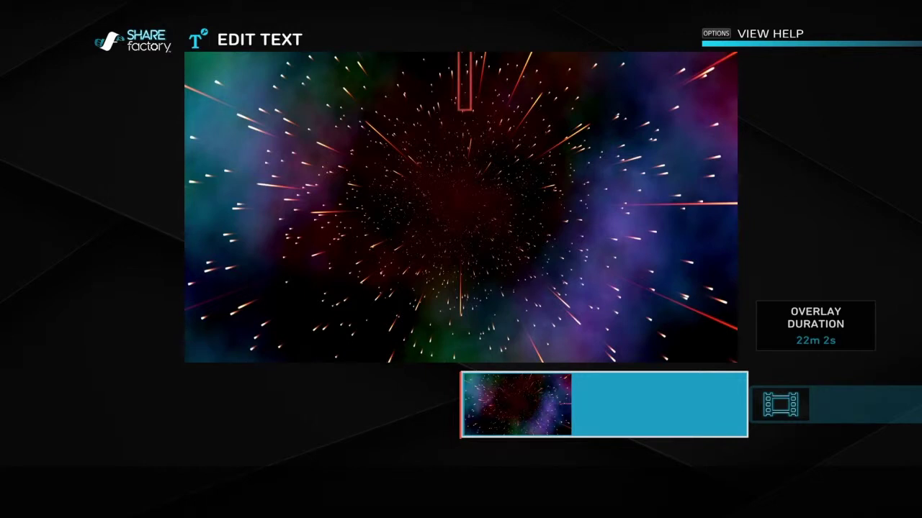
Enter DimeDimeSquad as the overlay text and accept the 5.0 s duration.
text(D)
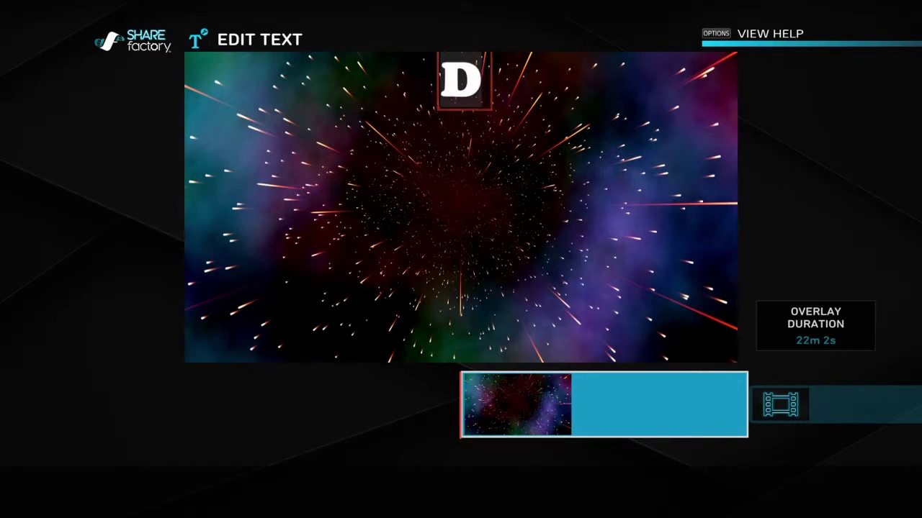
text(i)
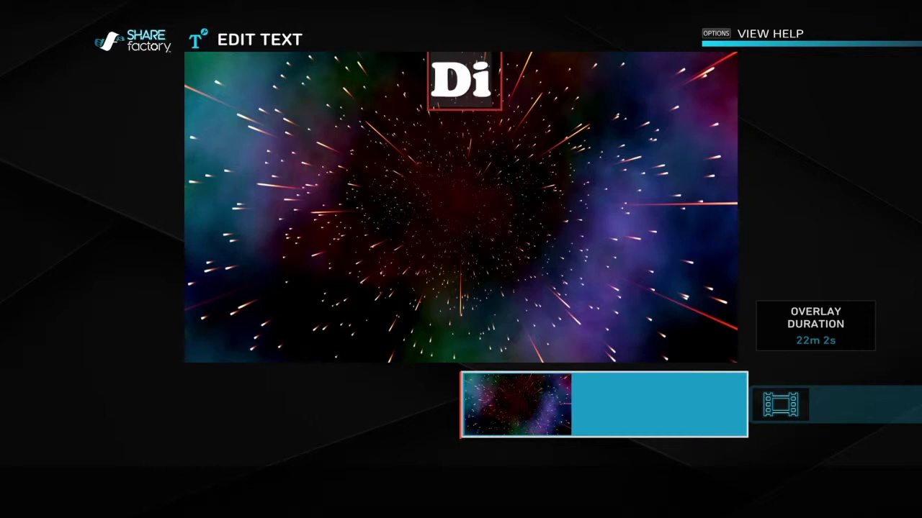
text(n)
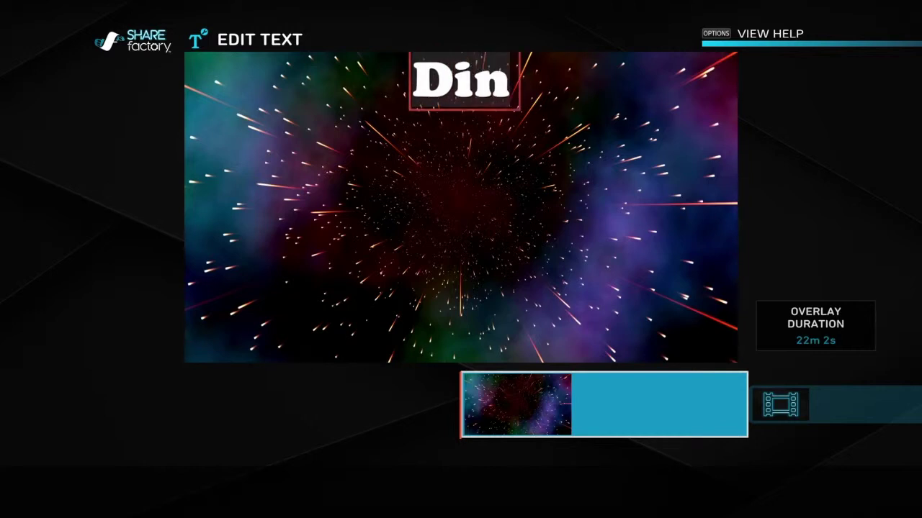
key(BackSpace)
text(m)
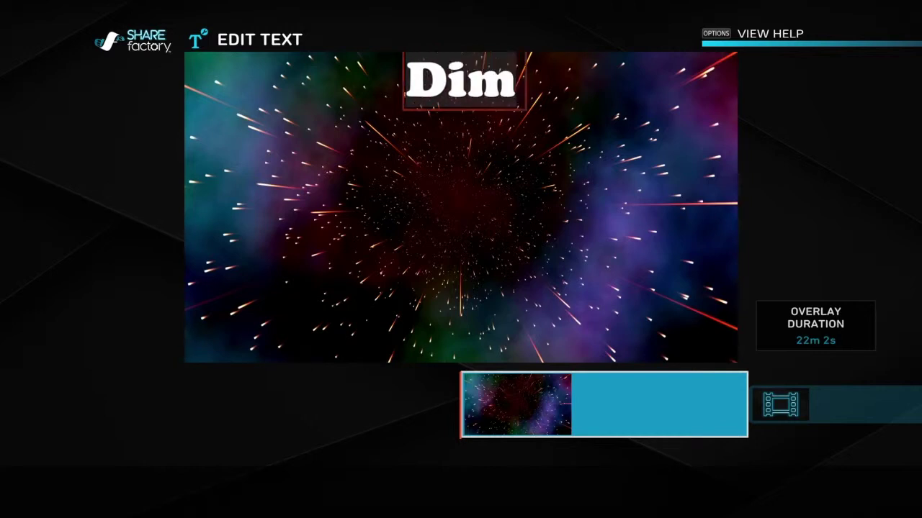
text(e)
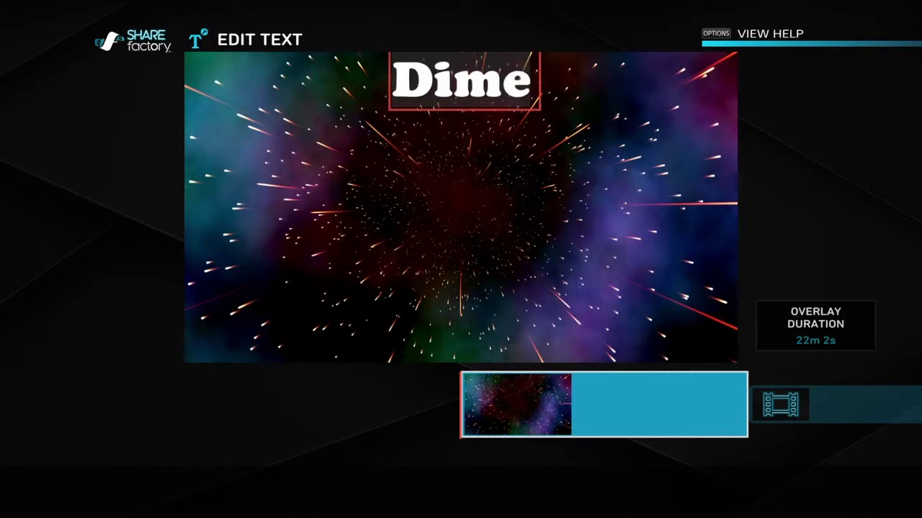
text(D)
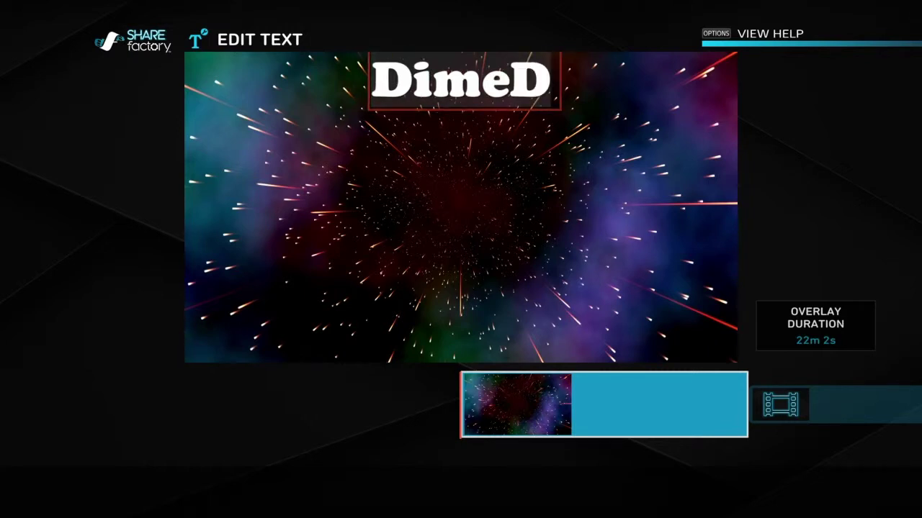
text(imeSquad)
key(Return)
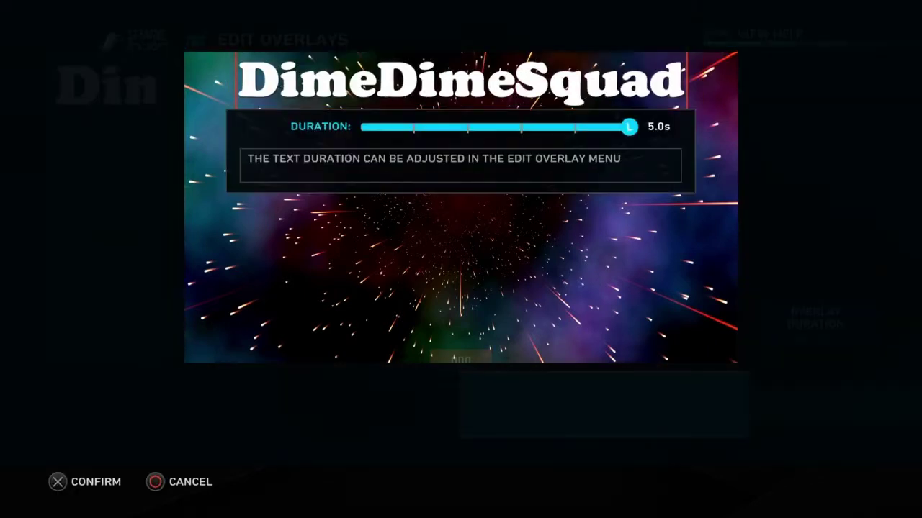
key(Return)
Give the DimeDimeSquad text a beginning animation that slides in letter by letter.
key(Right)
key(Right)
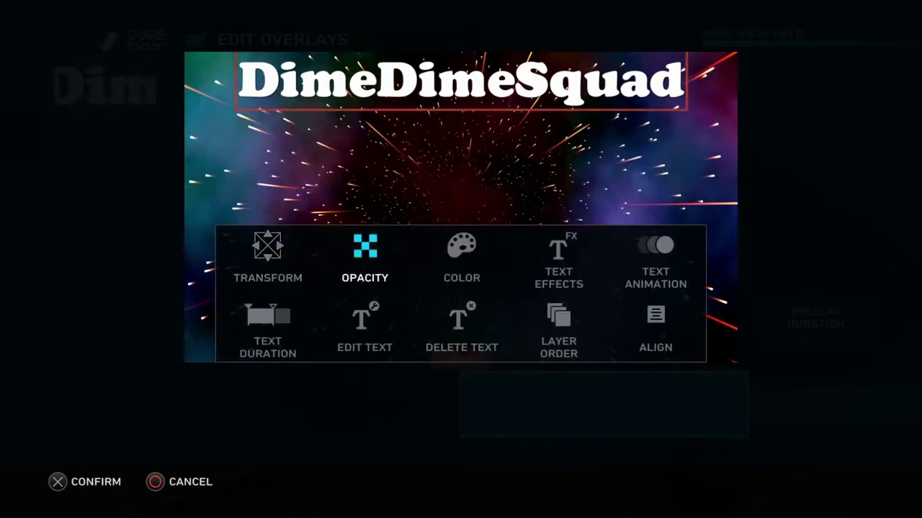
key(Right)
key(Right)
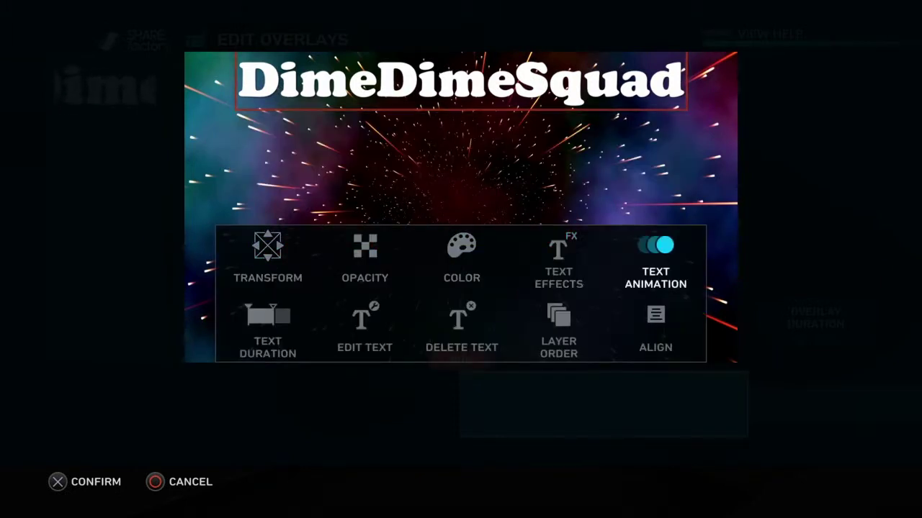
key(Return)
key(Right)
key(Left)
key(Return)
key(Down)
key(Down)
key(Down)
key(Down)
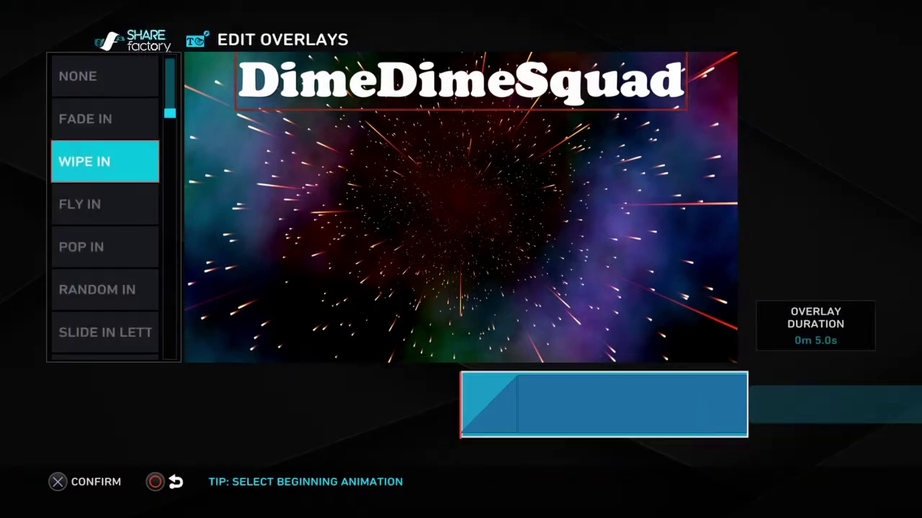
key(Down)
key(Down)
key(Down)
key(Down)
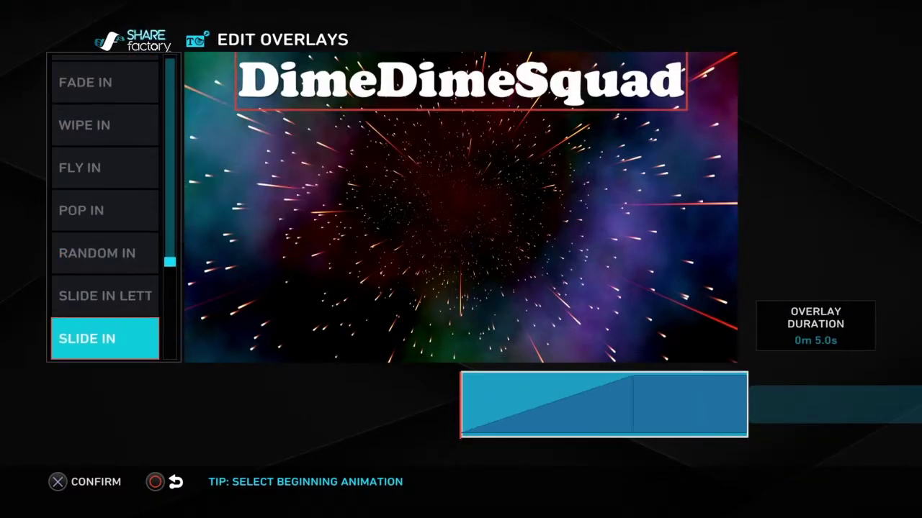
key(Up)
key(Up)
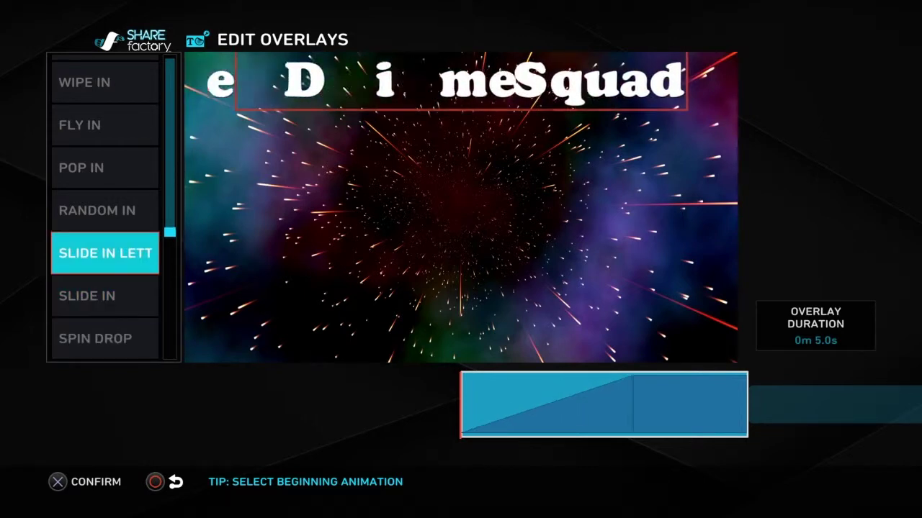
key(Return)
Set the middle animation of the DimeDimeSquad text to Pulse.
key(Right)
key(Return)
key(Down)
key(Down)
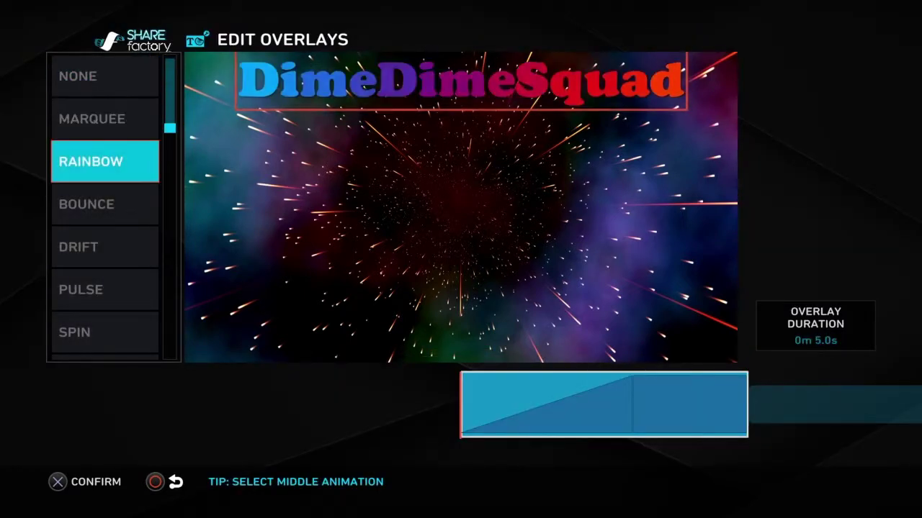
key(Down)
key(Down)
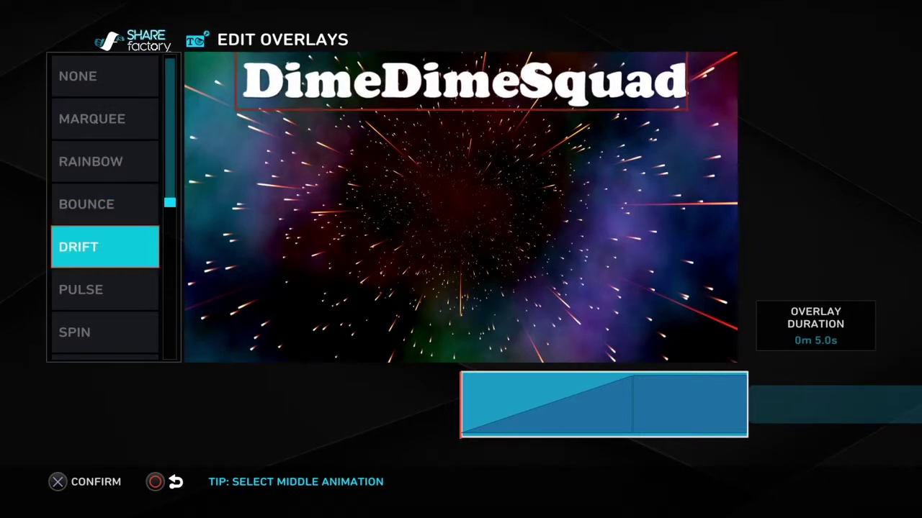
key(Down)
key(Return)
key(Return)
key(Return)
Set the ending animation of the DimeDimeSquad text to Spin Away.
key(Right)
key(Return)
key(Down)
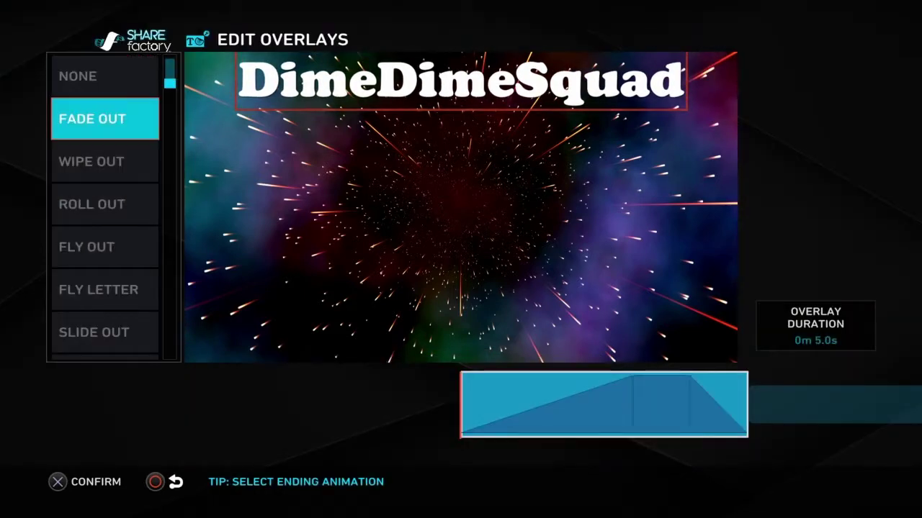
key(Down)
key(Down)
key(Down)
key(Down)
key(Down)
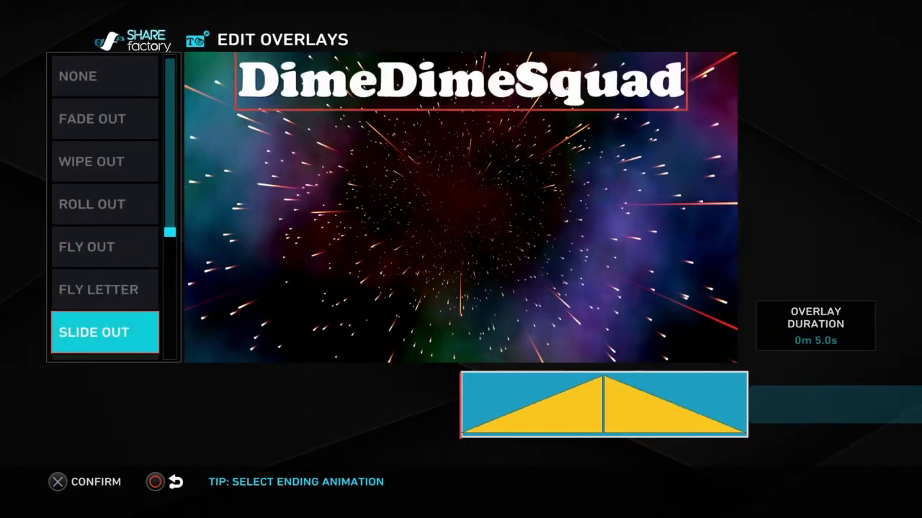
key(Down)
key(Down)
key(Down)
key(Down)
key(Up)
key(Up)
key(Up)
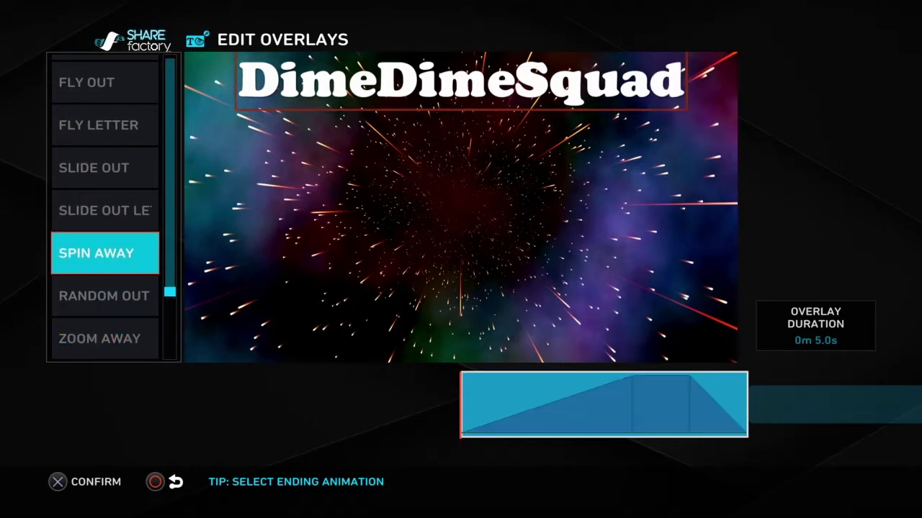
key(Return)
Review the Pulse middle animation on the DimeDimeSquad text and keep it.
key(Left)
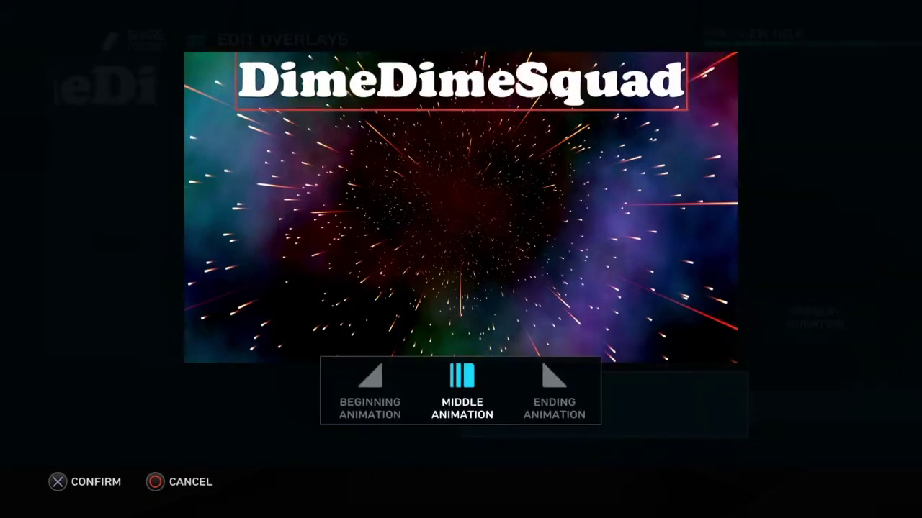
key(Return)
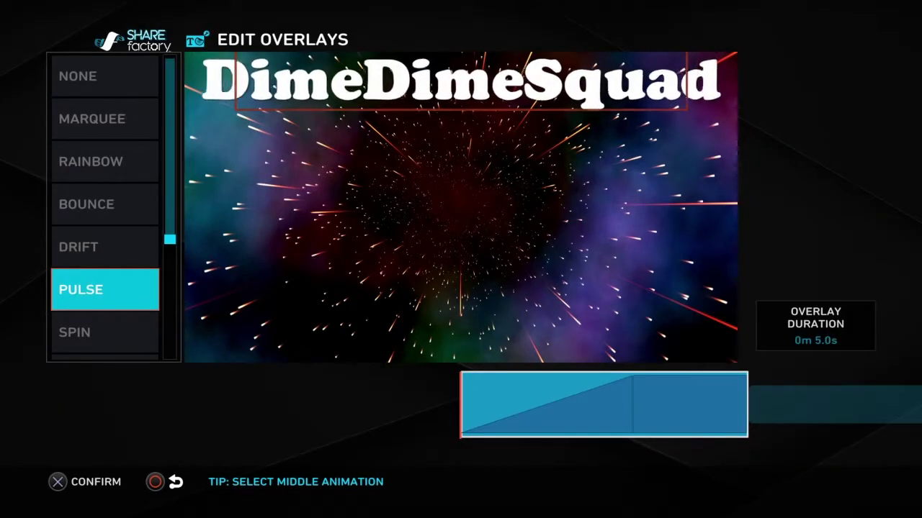
key(Return)
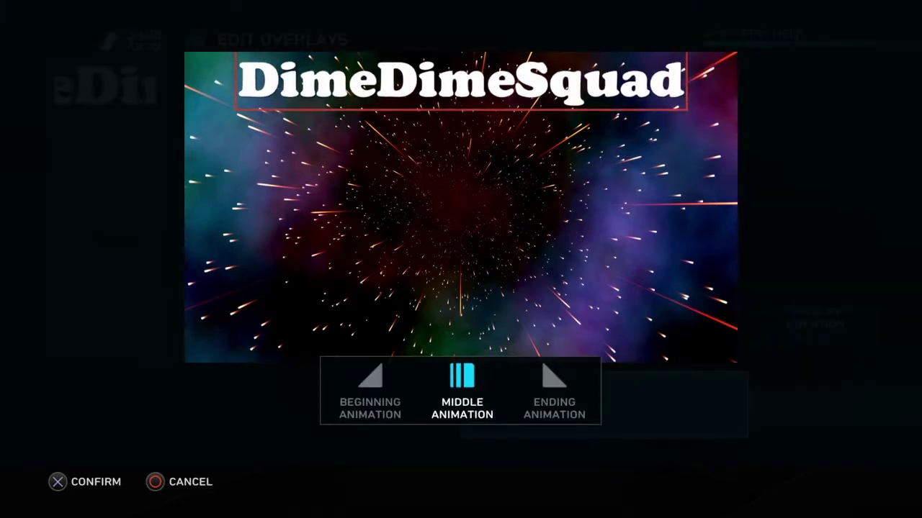
key(Return)
Open the color settings of the DimeDimeSquad text and set its hue to 206.
key(Left)
key(Left)
key(Return)
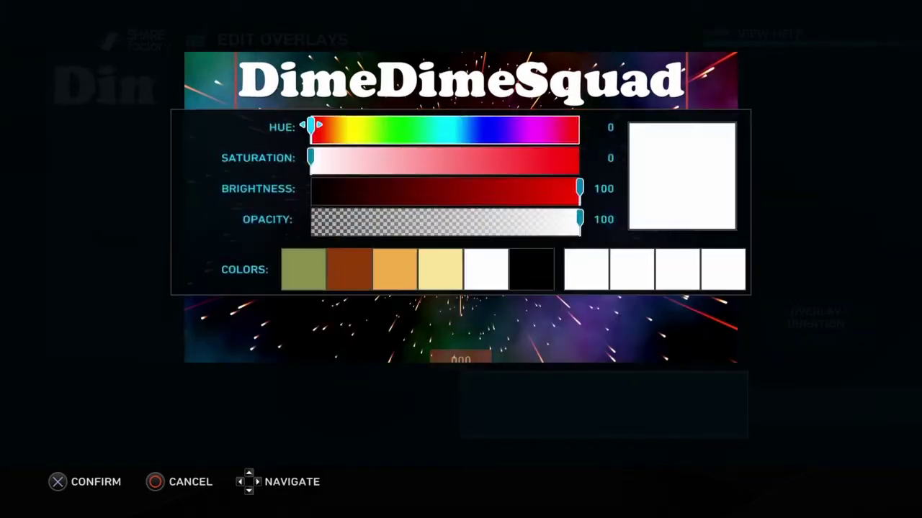
key(Down)
key(Up)
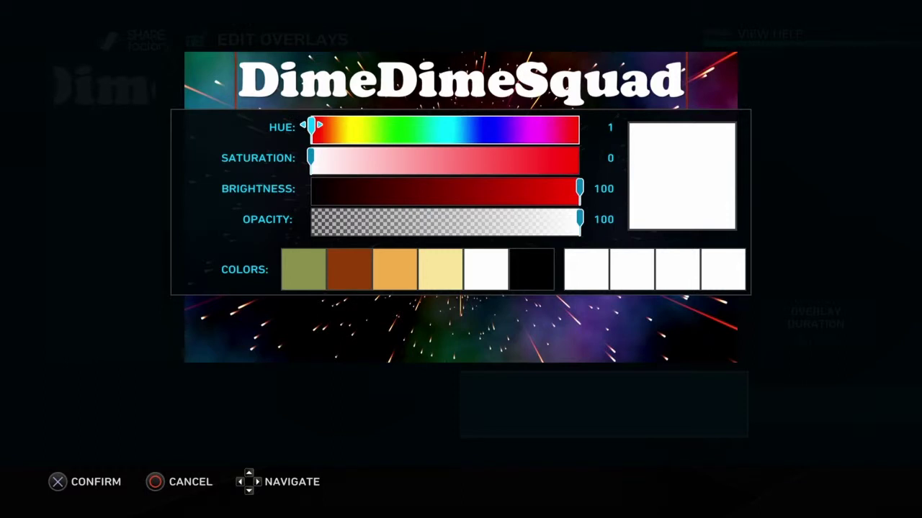
key(Right)
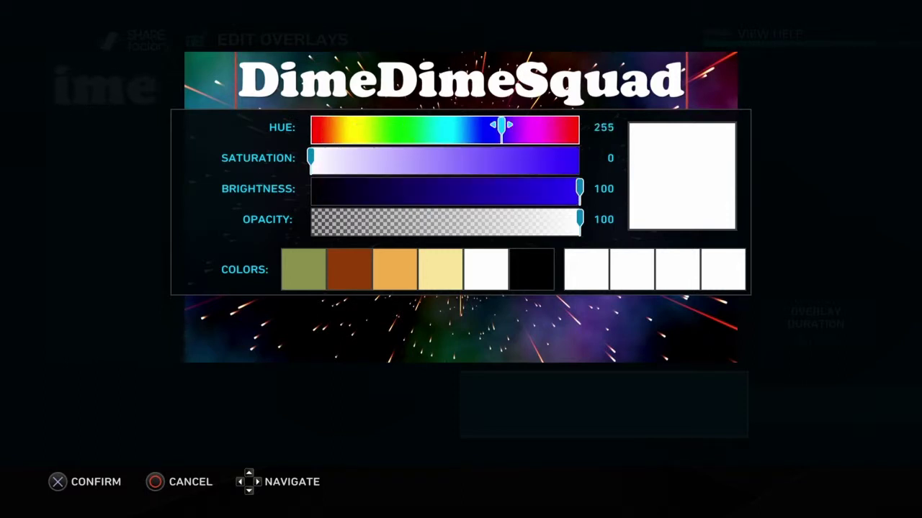
key(Left)
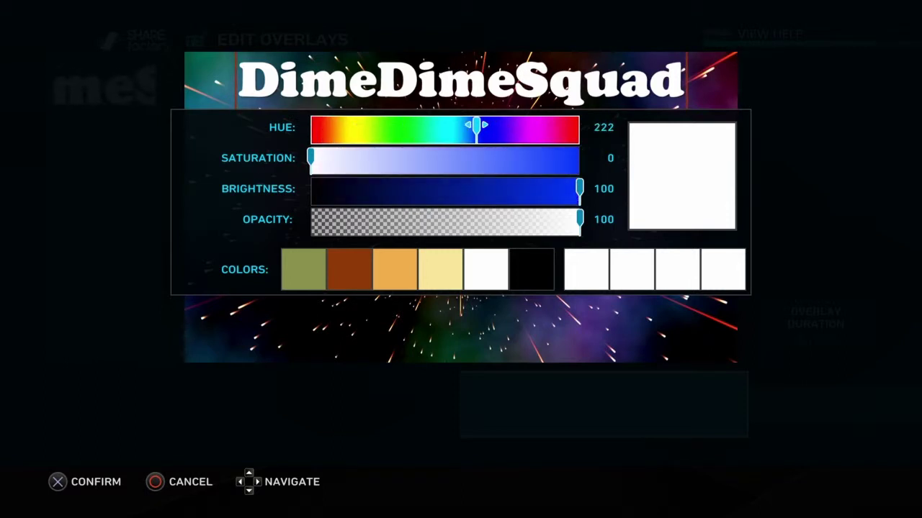
key(Left)
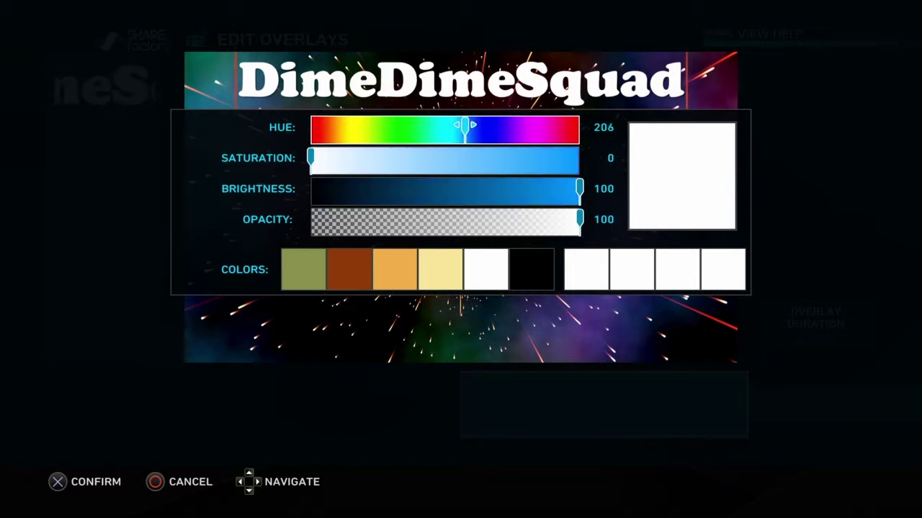
Set the text color's saturation to 79 and brightness to 89, and apply the blue color.
key(Down)
key(Right)
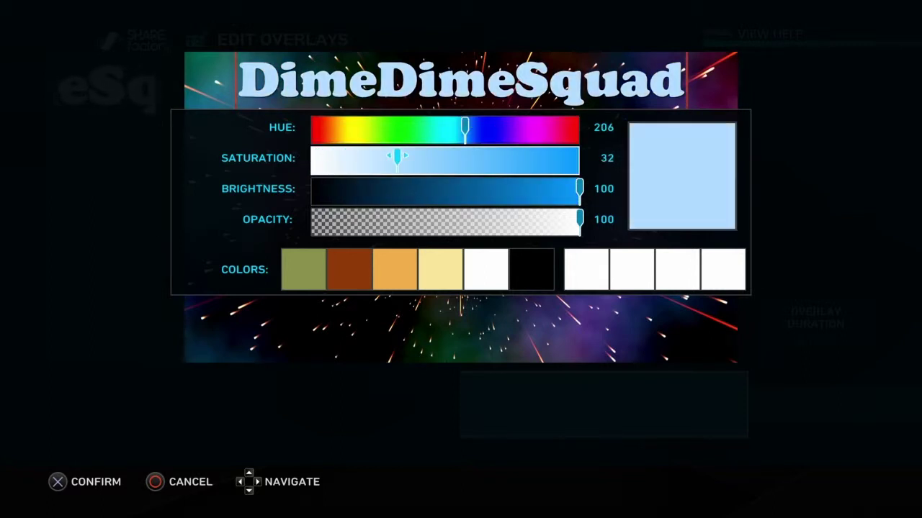
key(Left)
key(Down)
key(Left)
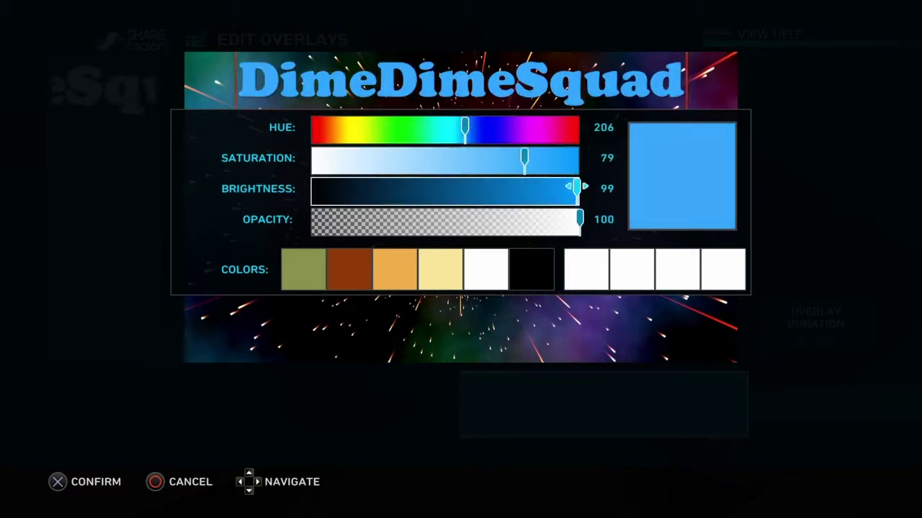
key(Left)
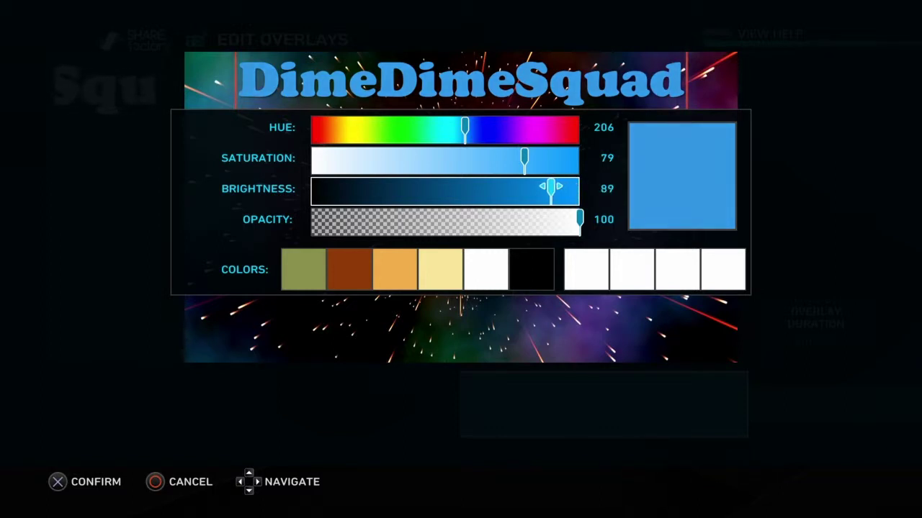
key(Return)
Transform the DimeDimeSquad text by moving it down to the vertical center of the frame.
key(Left)
key(Left)
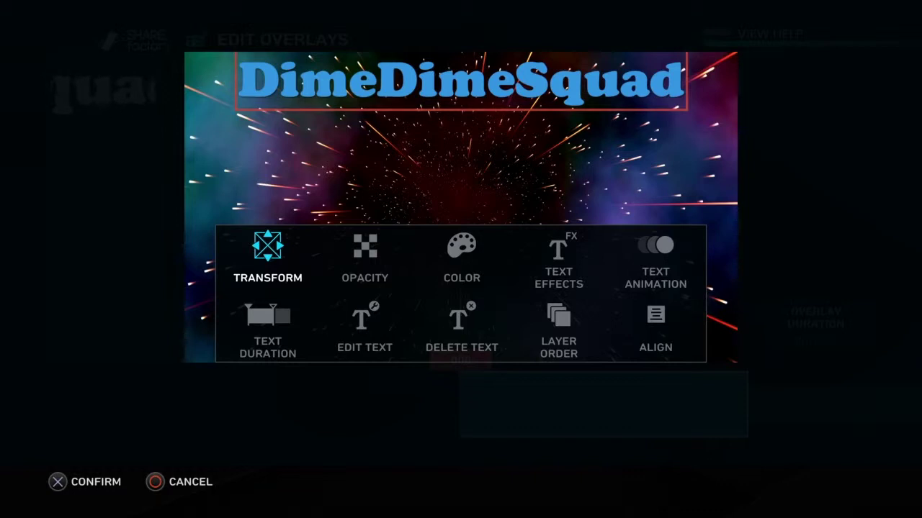
key(Return)
key(Down)
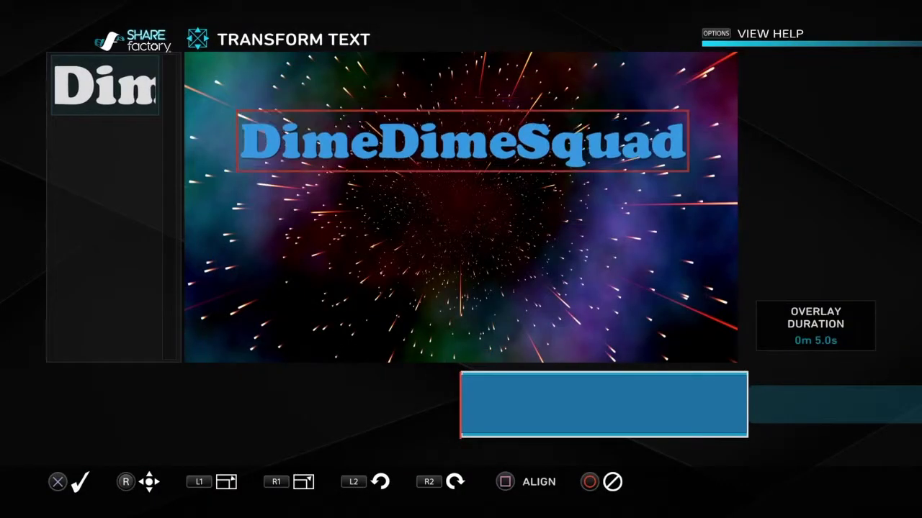
key(Down)
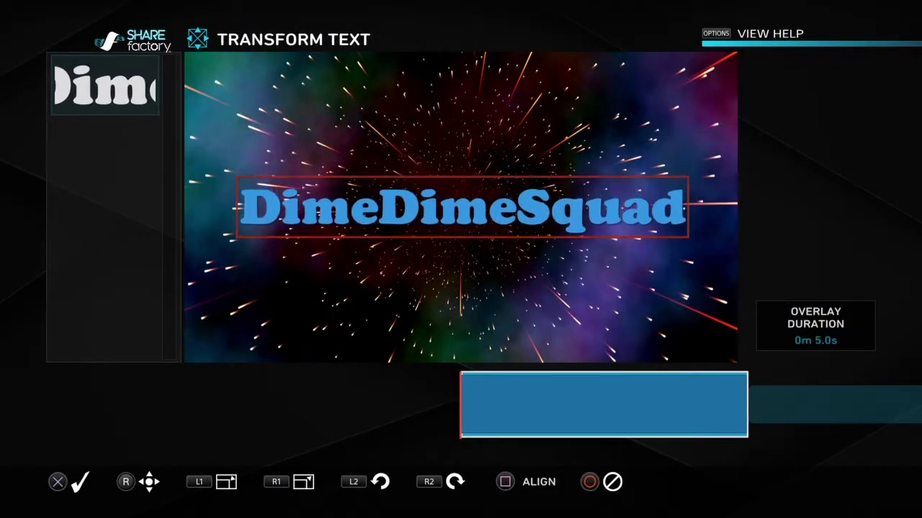
key(Down)
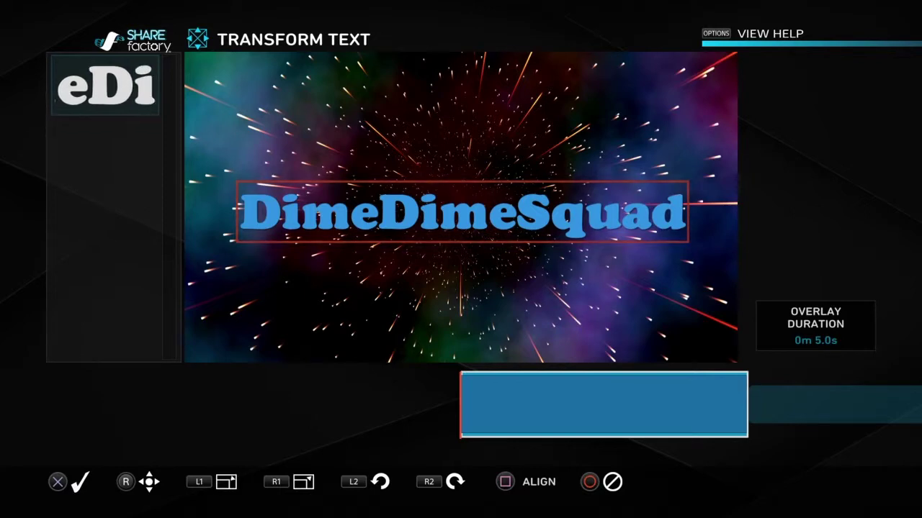
key(Return)
Review the DimeDimeSquad text's start and end times, keep them, and return to the project timeline.
key(Down)
key(Return)
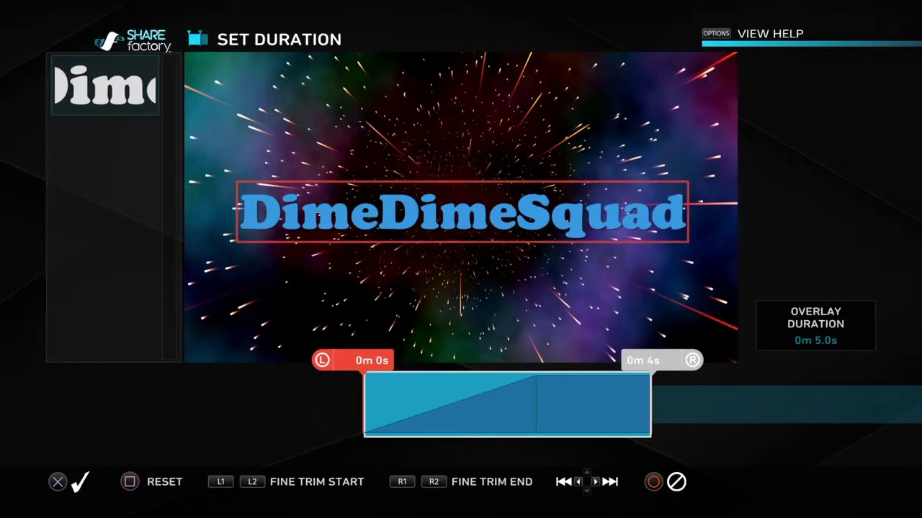
key(Right)
key(Right)
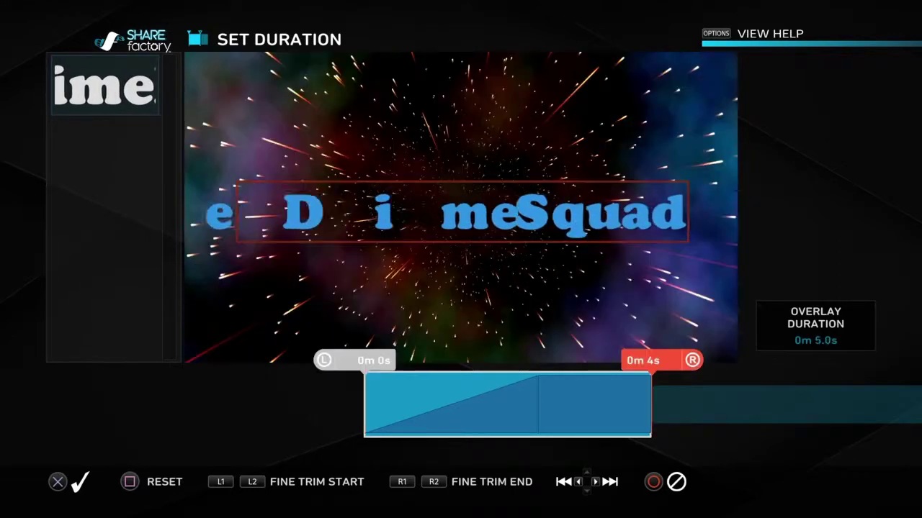
key(Tab)
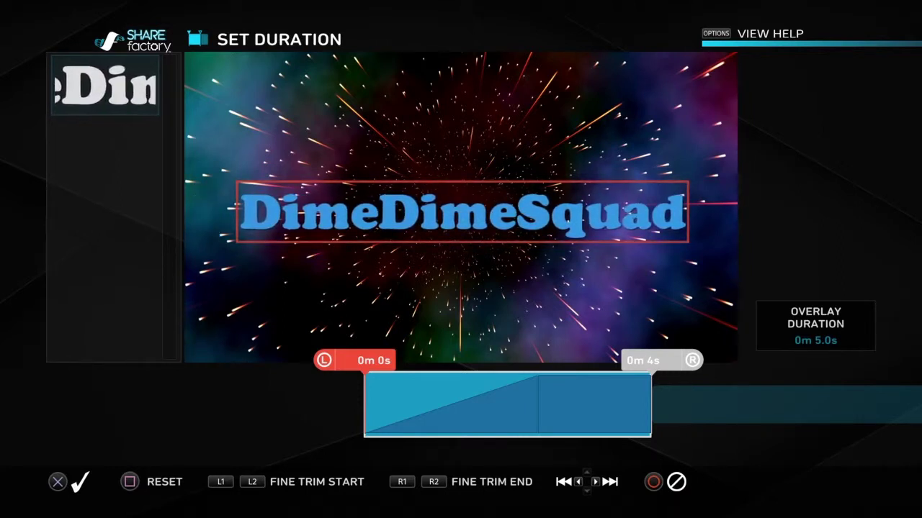
key(Return)
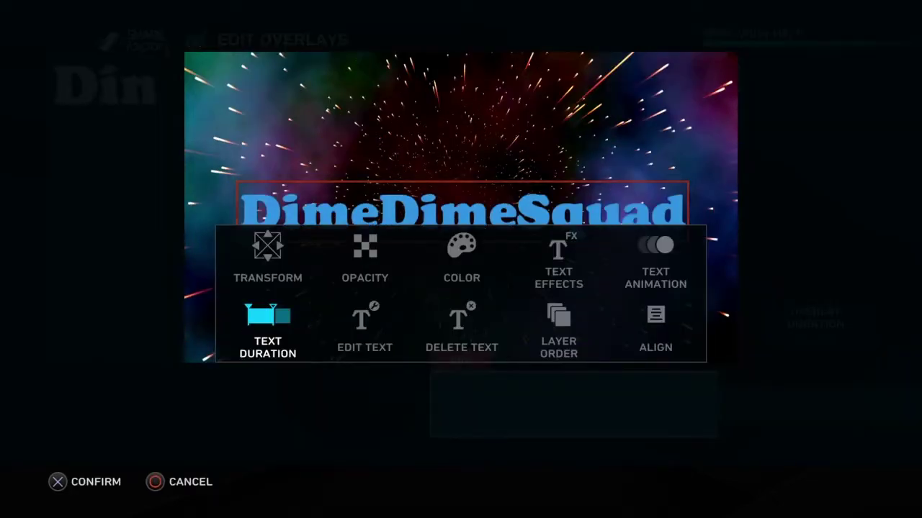
key(Right)
key(Right)
key(Right)
key(Right)
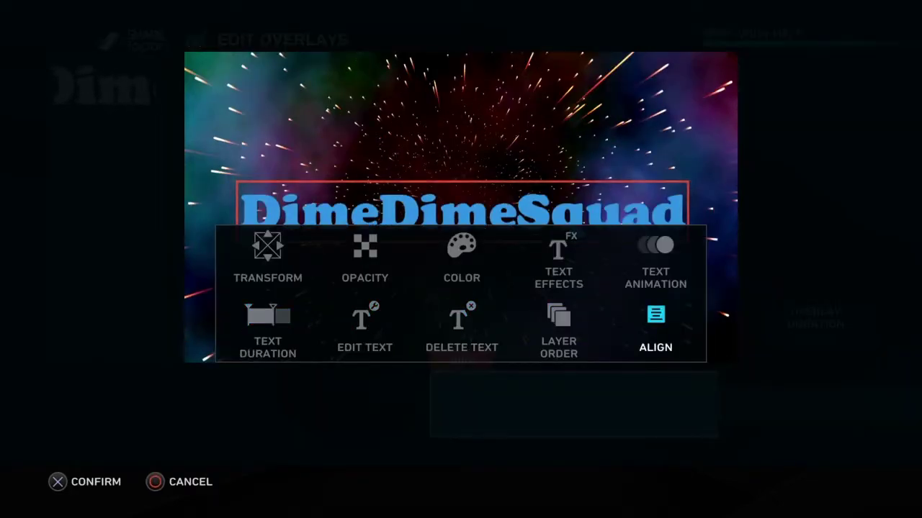
key(Escape)
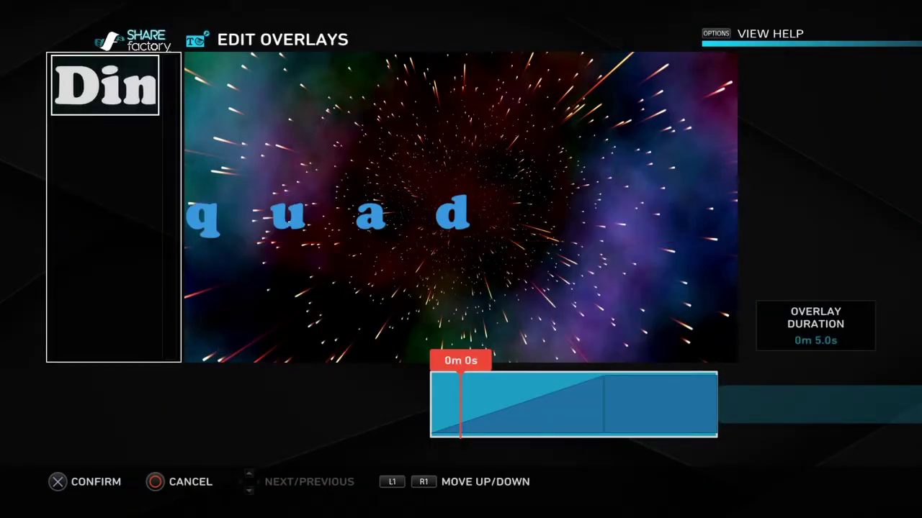
key(Return)
key(Escape)
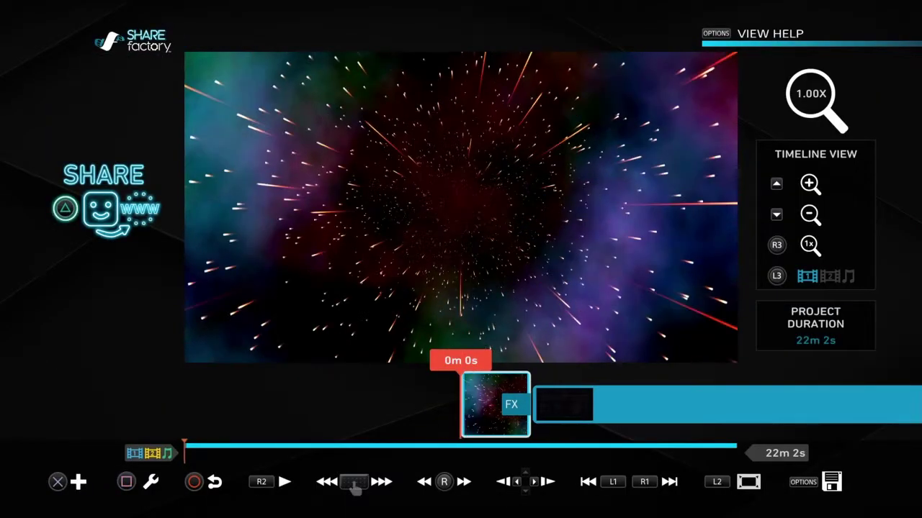
Play back the STARS intro to preview the animated DimeDimeSquad text.
key(space)
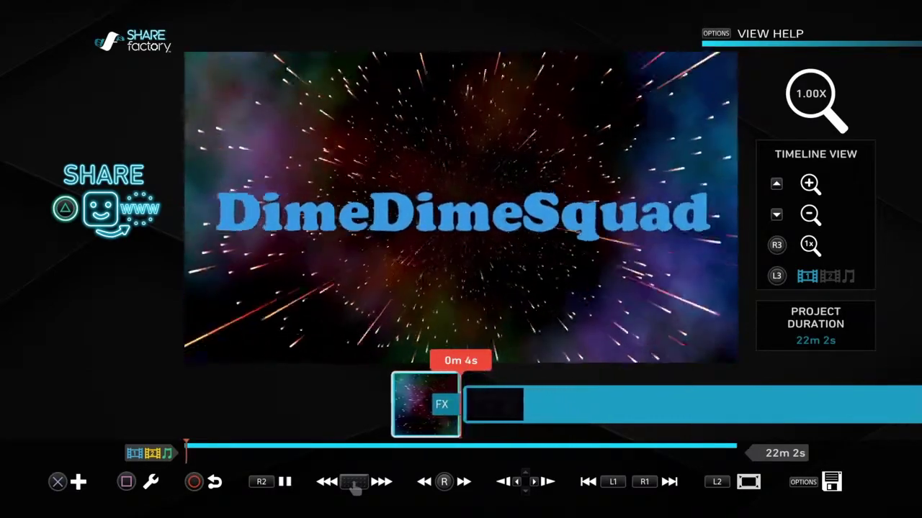
key(space)
key(Left)
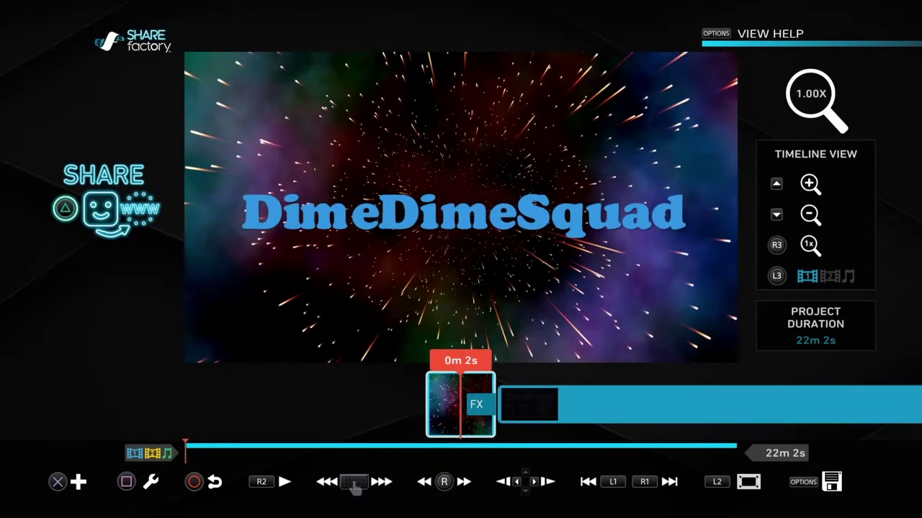
Add the Lucid Dream Remix music track at the start of the project.
key(Return)
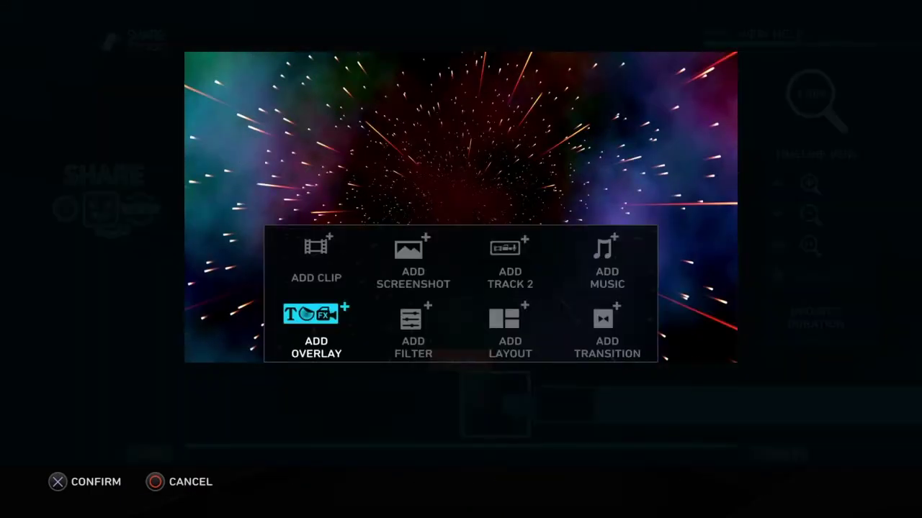
key(Right)
key(Right)
key(Right)
key(Up)
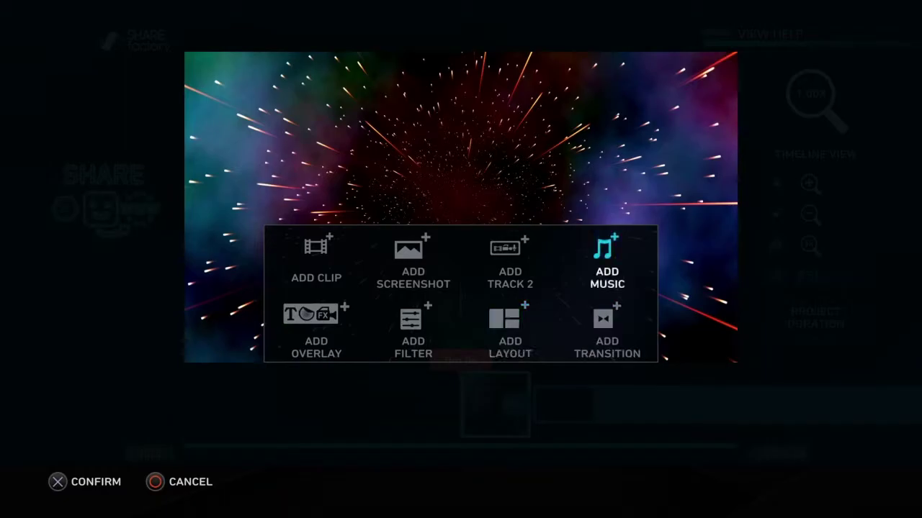
key(Return)
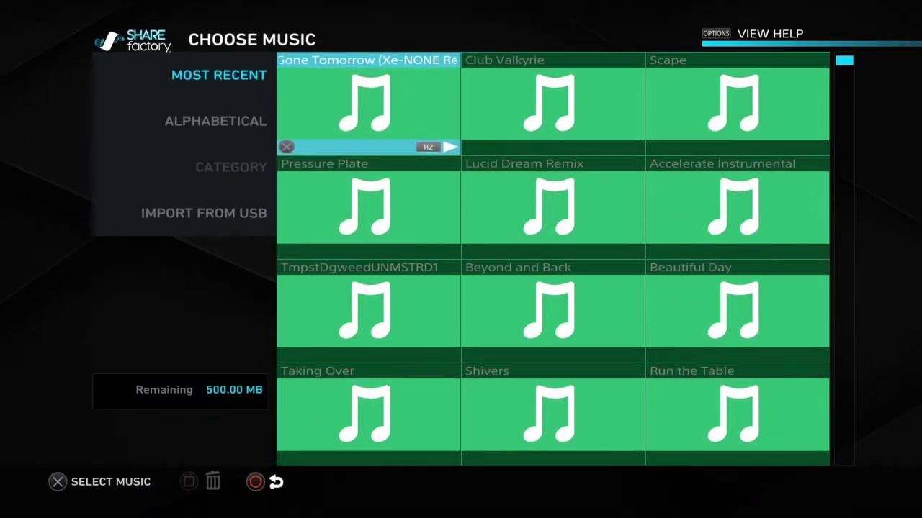
key(Right)
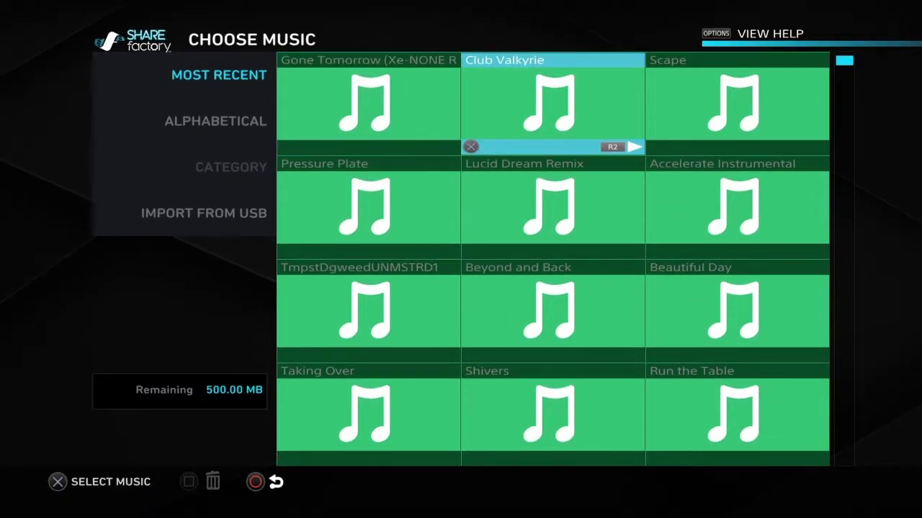
key(Right)
key(Down)
key(Left)
key(Return)
Play the intro with the added music and scrub around the 4-second mark near its end.
key(space)
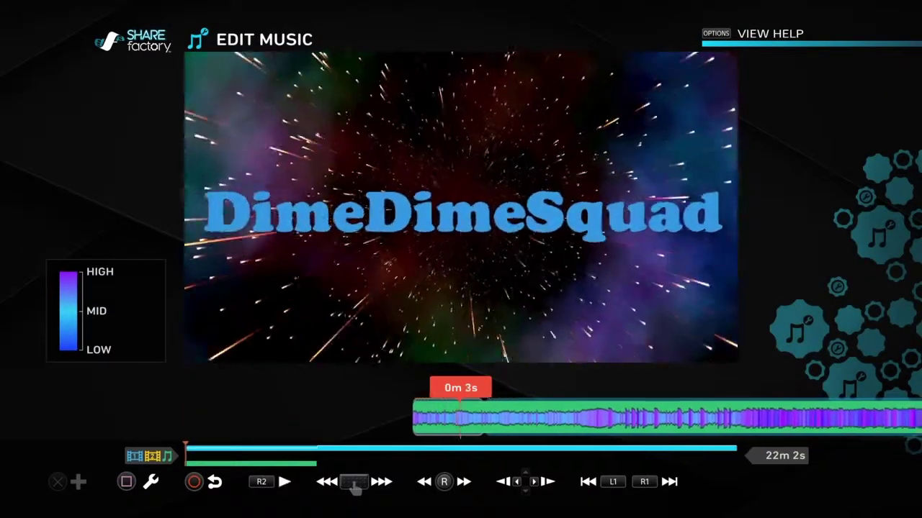
key(space)
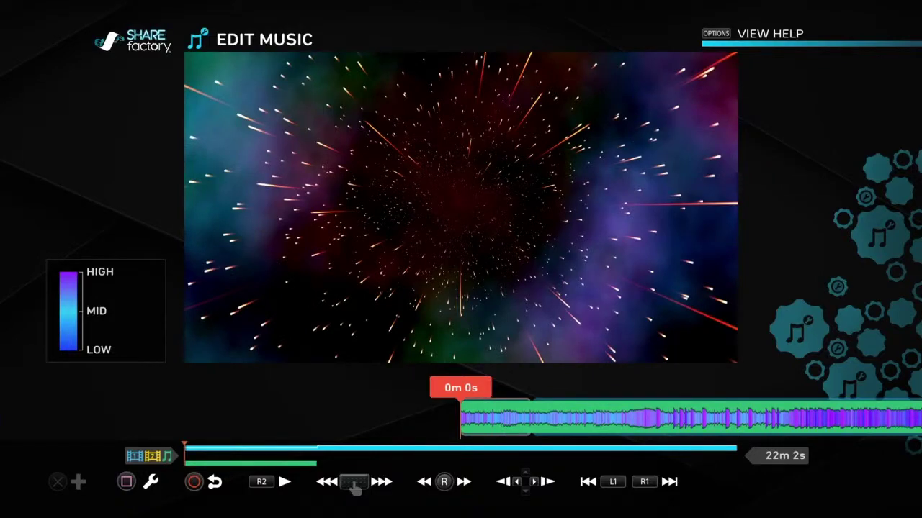
key(Right)
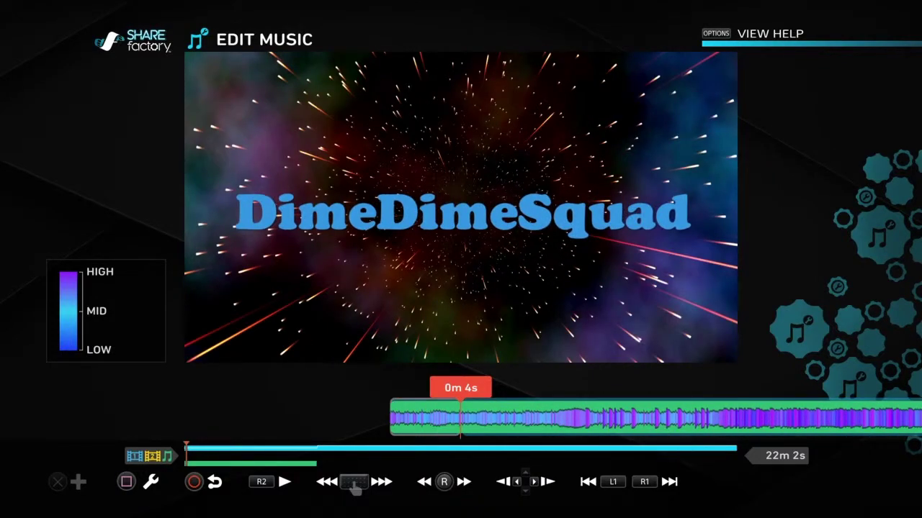
key(Right)
key(Left)
key(Right)
key(Left)
key(Right)
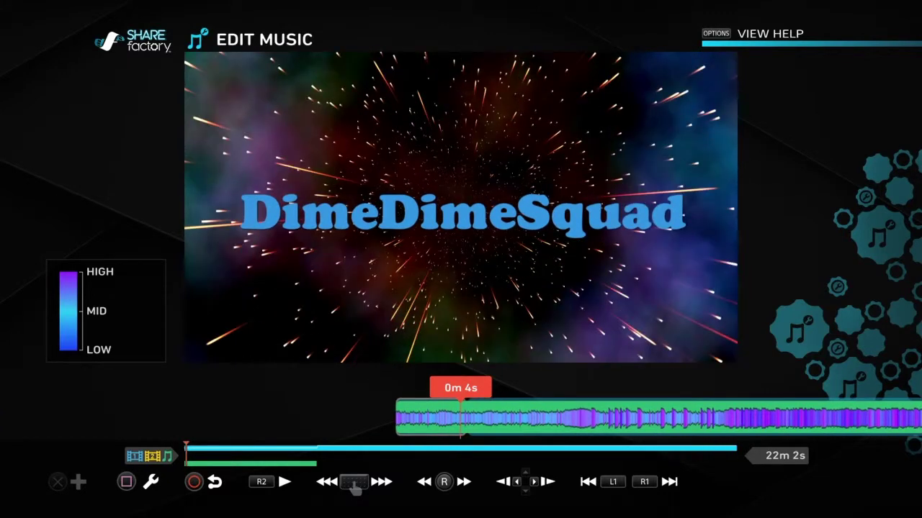
Trim the end of the music so it fits within the intro clip, and play the result.
key(Return)
key(Right)
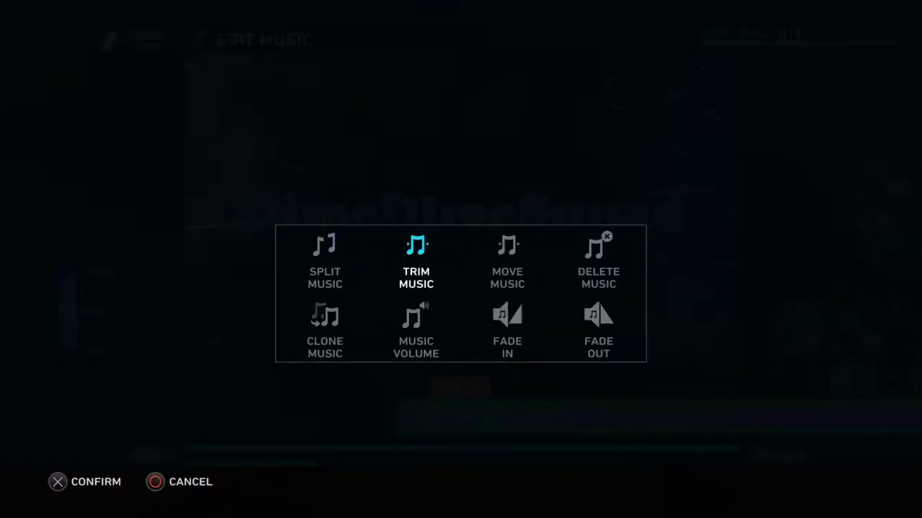
key(Return)
key(Left)
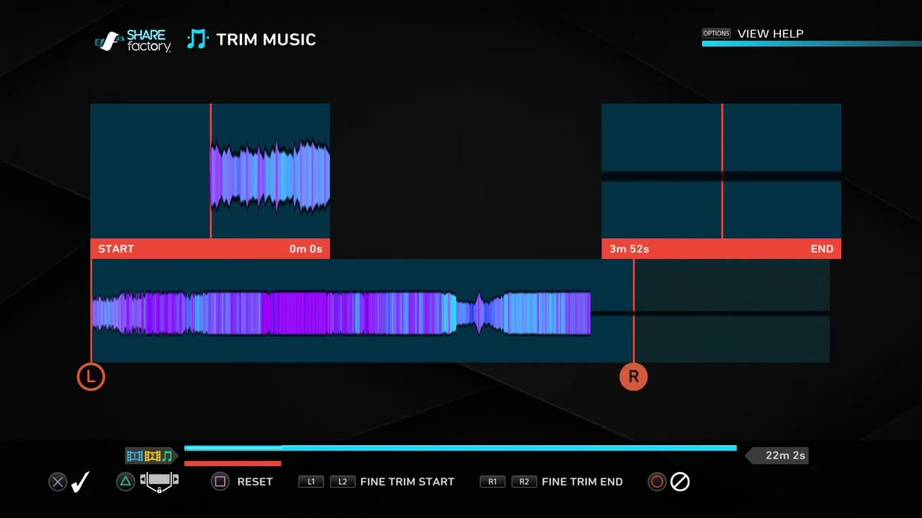
key(Left)
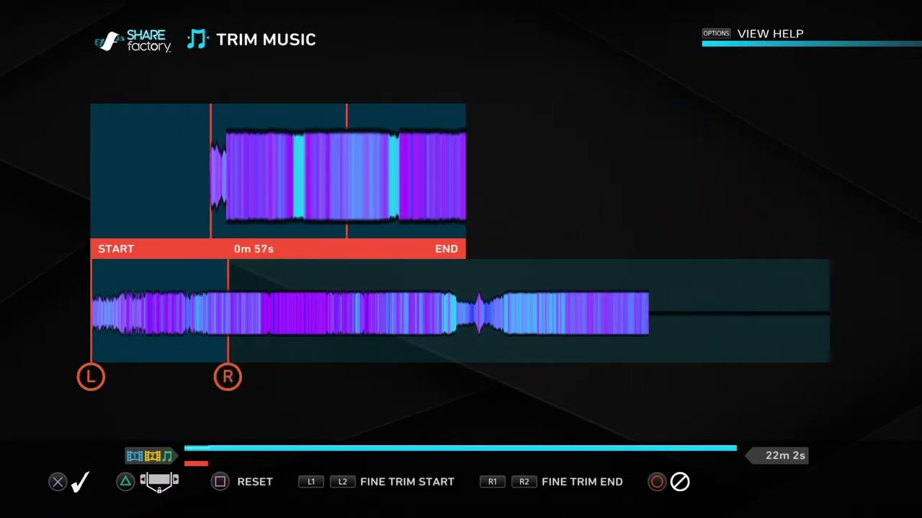
key(Left)
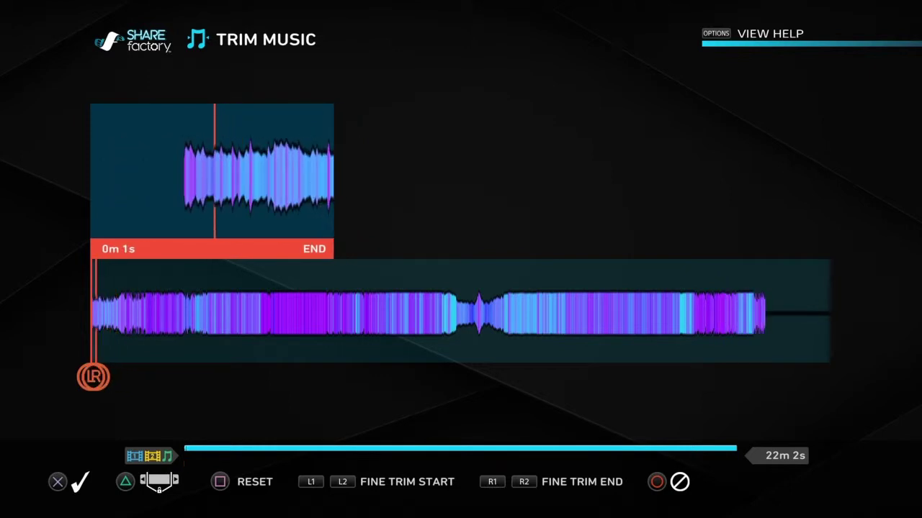
key(Right)
key(Return)
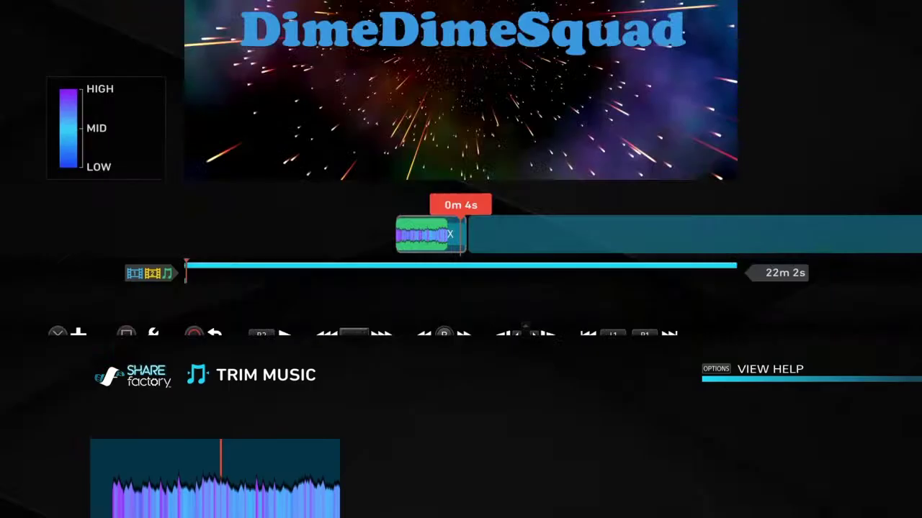
key(space)
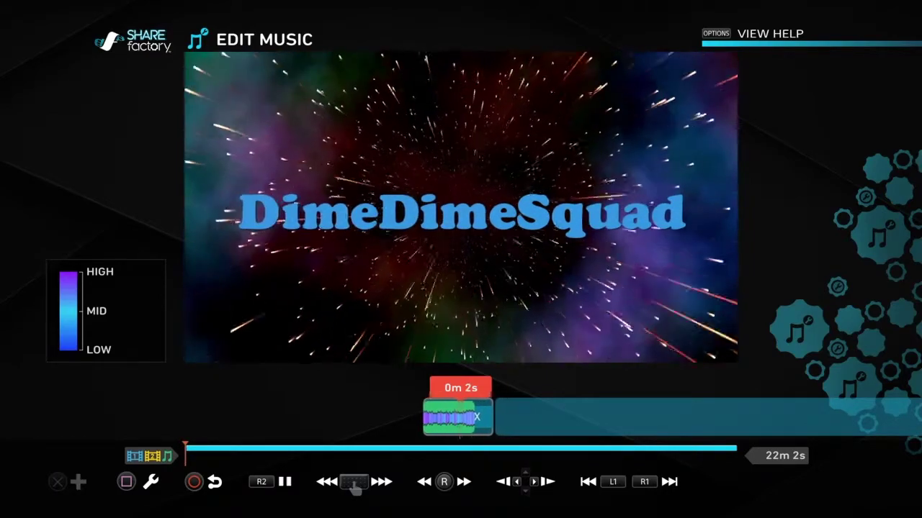
Extend the end of the trimmed music to about 5 seconds so it covers the whole intro clip.
key(Return)
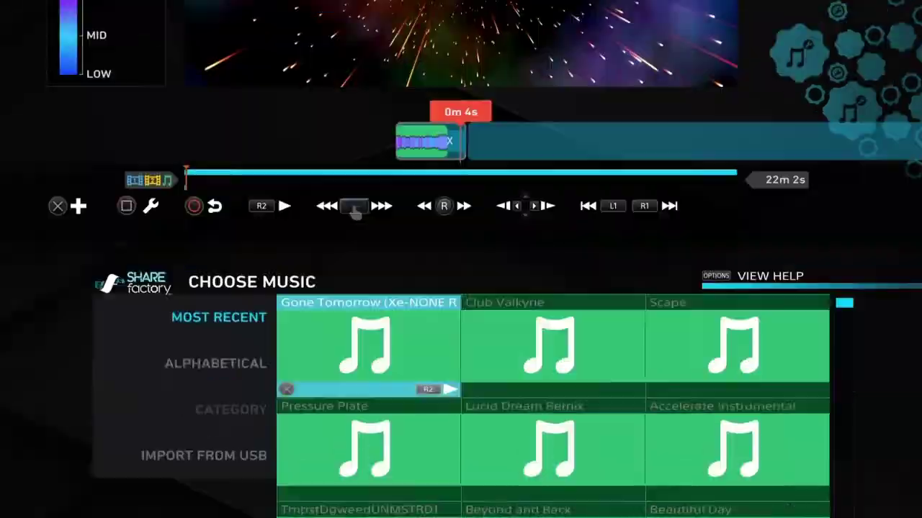
key(Escape)
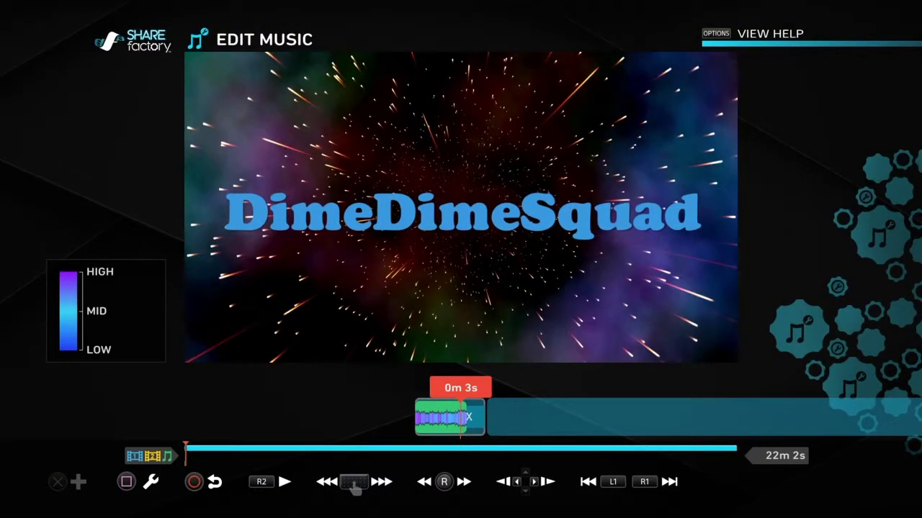
key(Return)
key(Return)
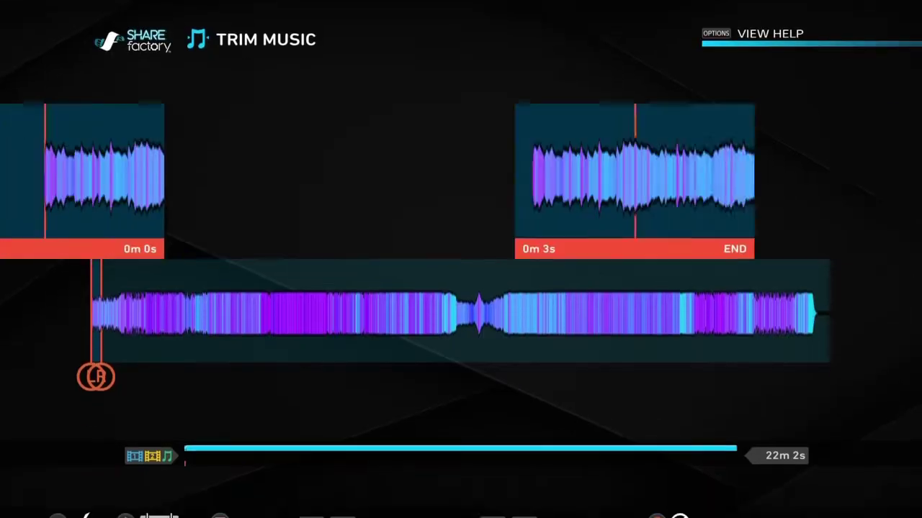
key(Right)
key(Left)
key(Right)
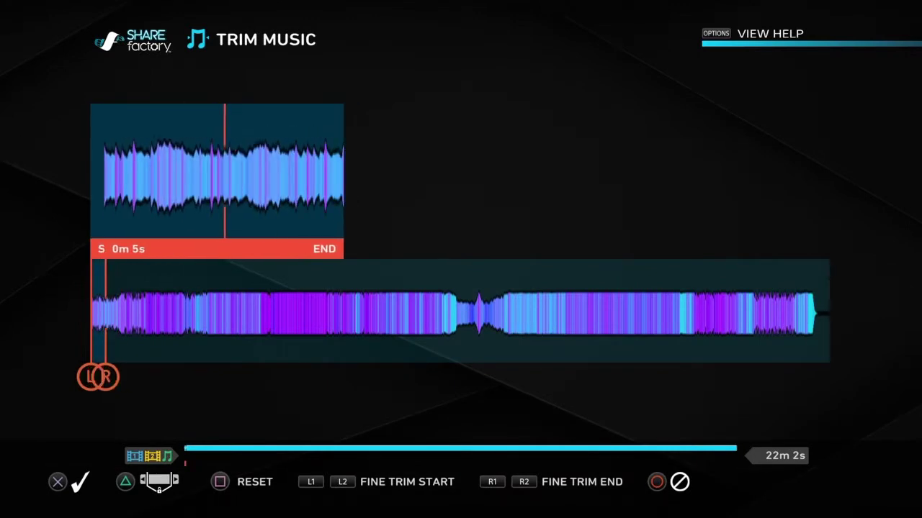
key(Left)
key(Return)
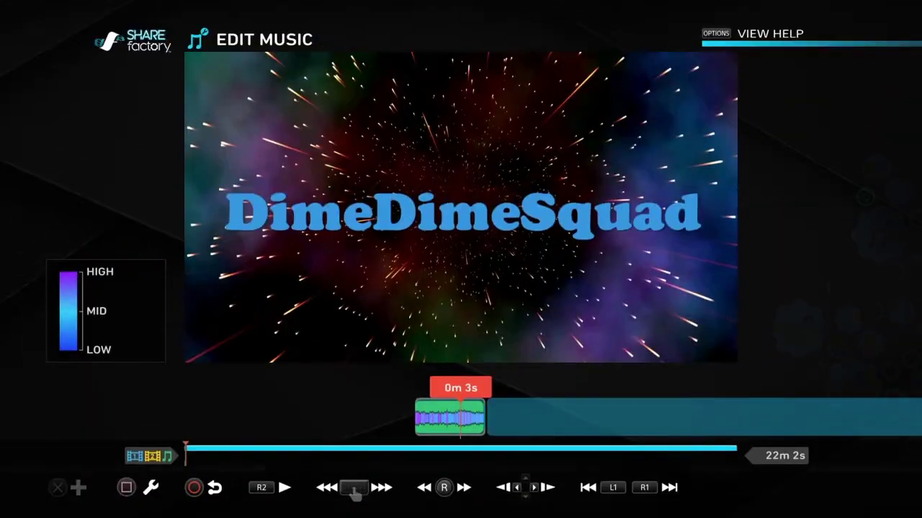
Play the last second of the intro to check the music, and return the playhead to the 4-second mark.
key(Right)
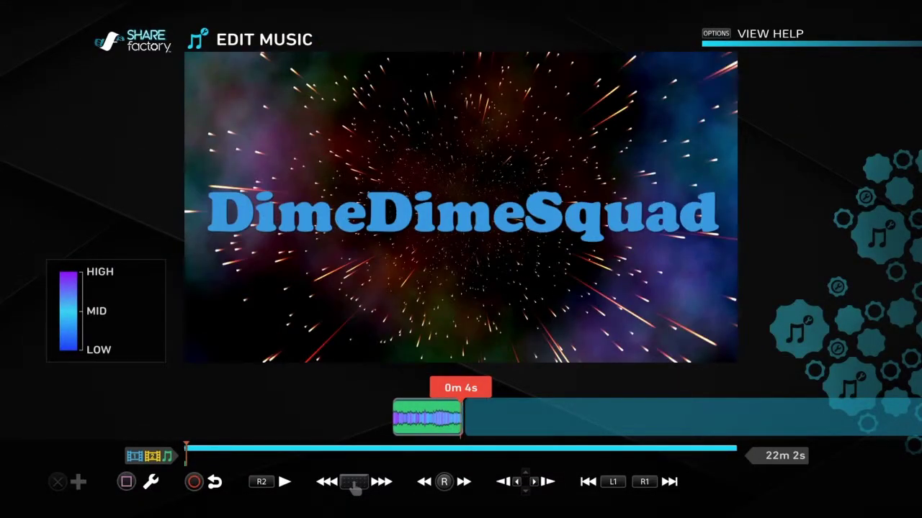
key(Left)
key(space)
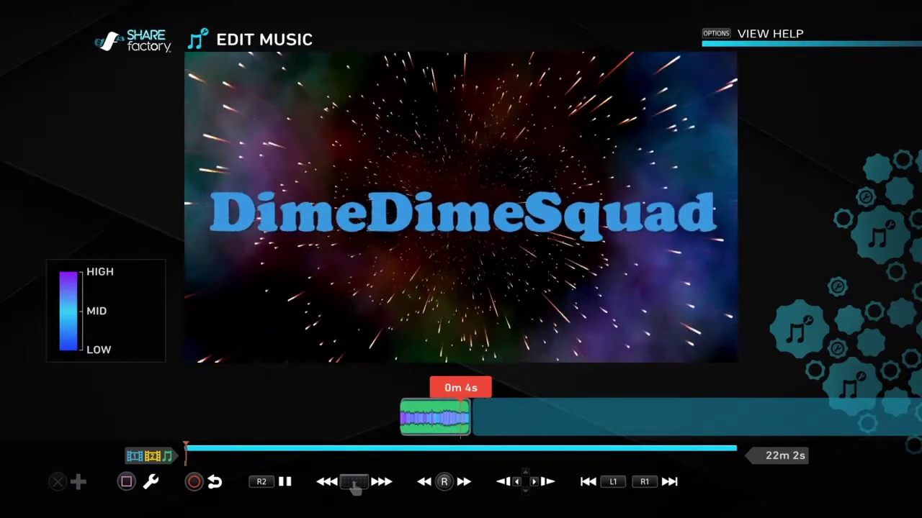
key(space)
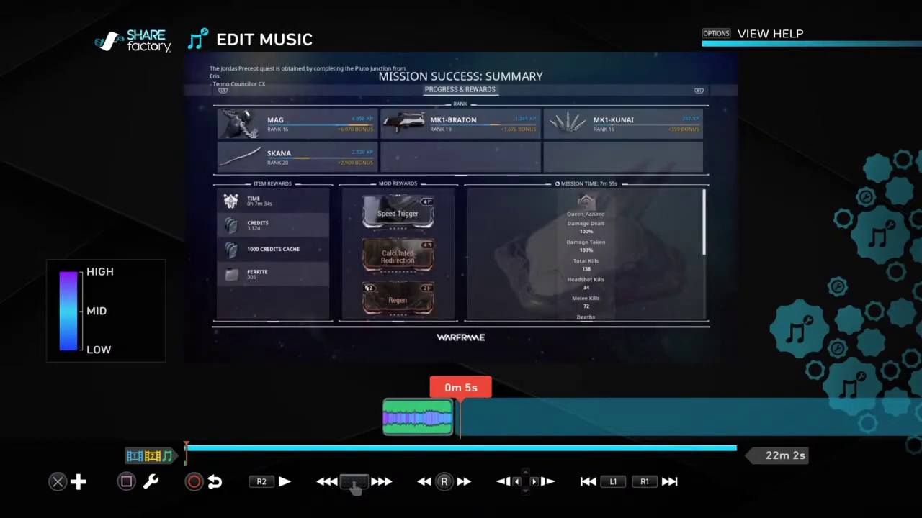
key(Left)
key(Right)
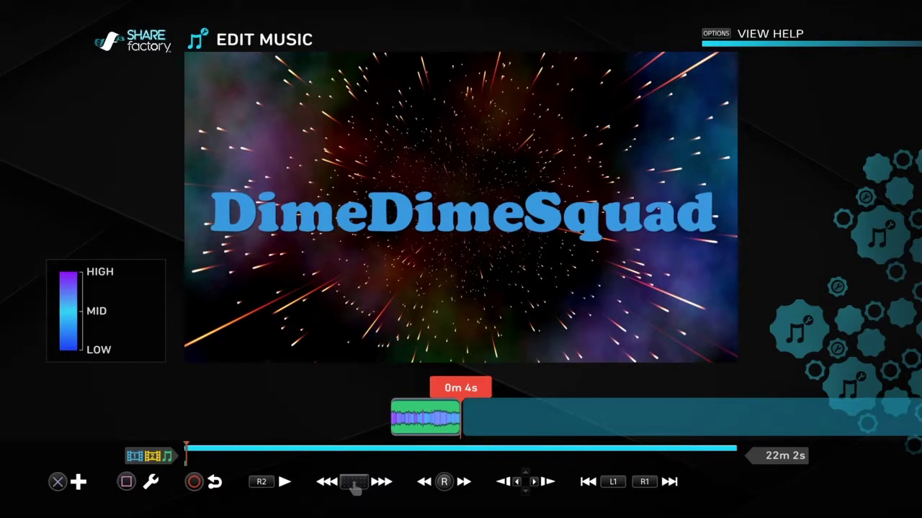
key(Return)
key(Escape)
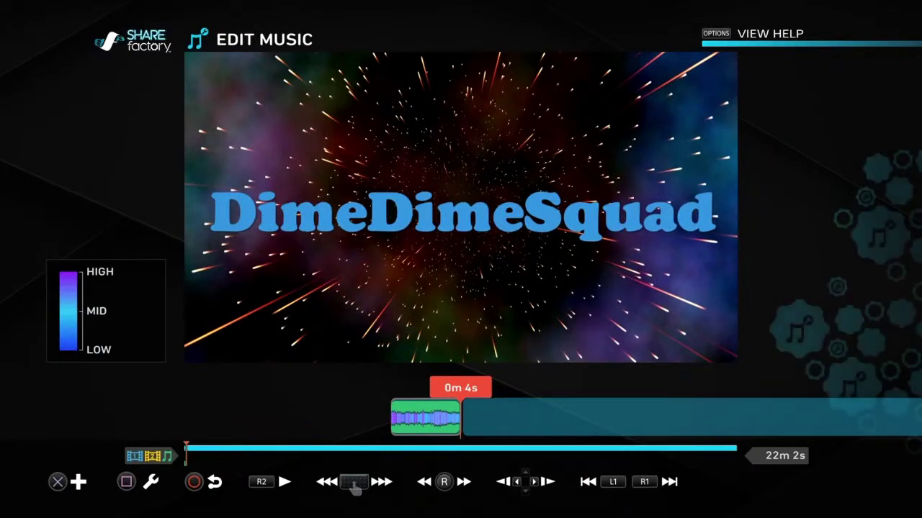
Leave music editing and start adding a transition between the intro and the Warframe clip.
key(Escape)
key(Return)
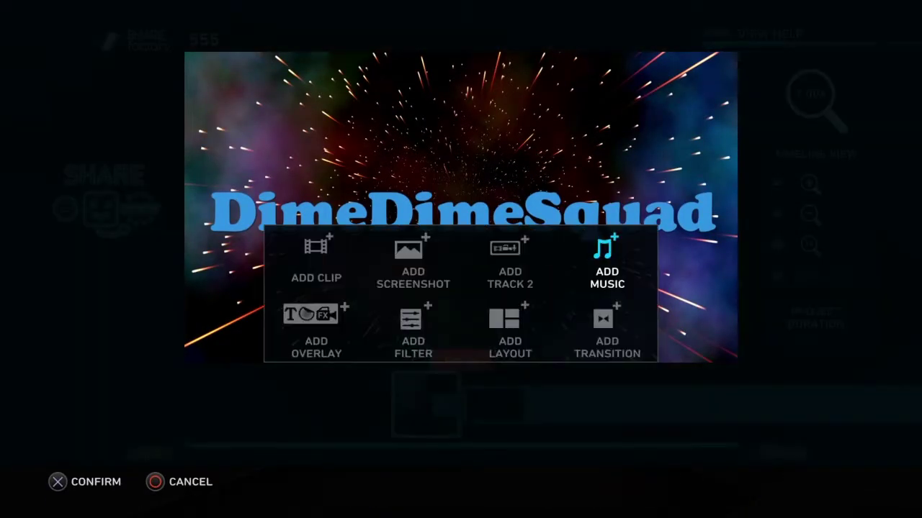
key(Right)
key(Right)
key(Down)
key(Right)
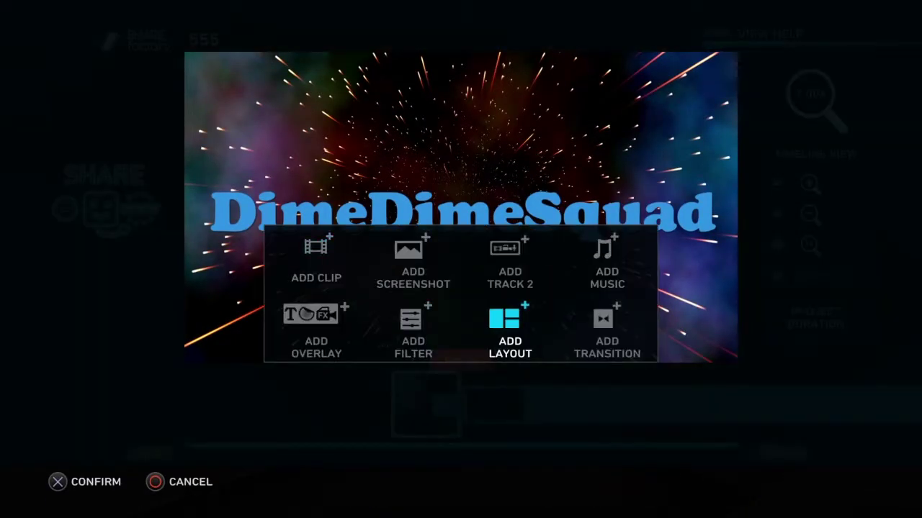
key(Right)
key(Return)
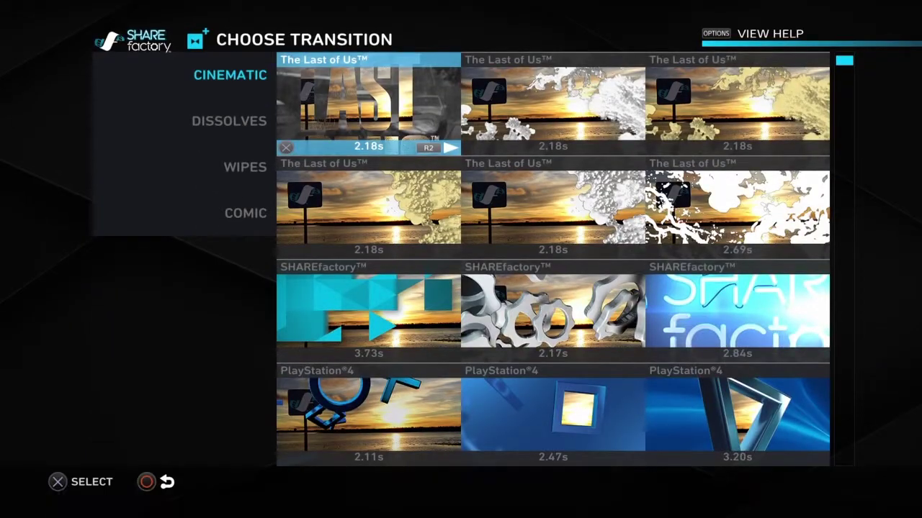
Browse the Cinematic, Wipes and Comic transition categories for a suitable effect.
key(Left)
key(Right)
key(Right)
key(Down)
key(Down)
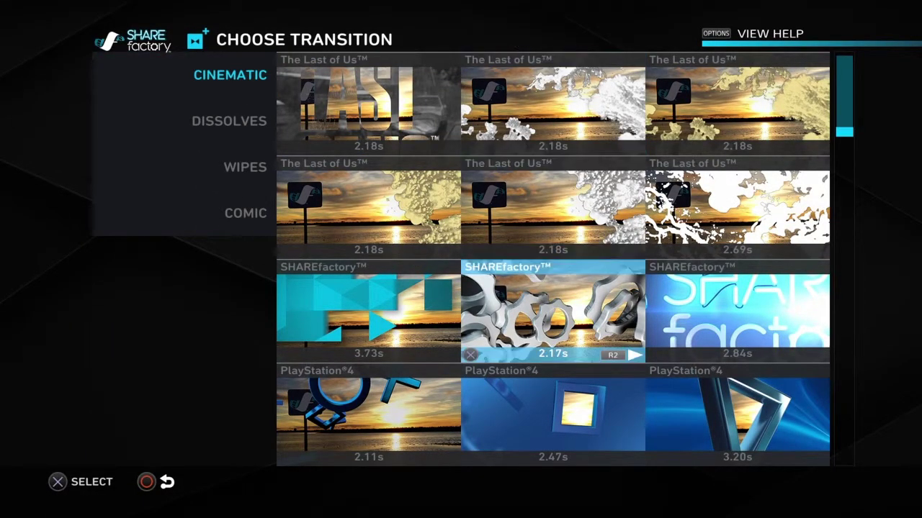
key(Left)
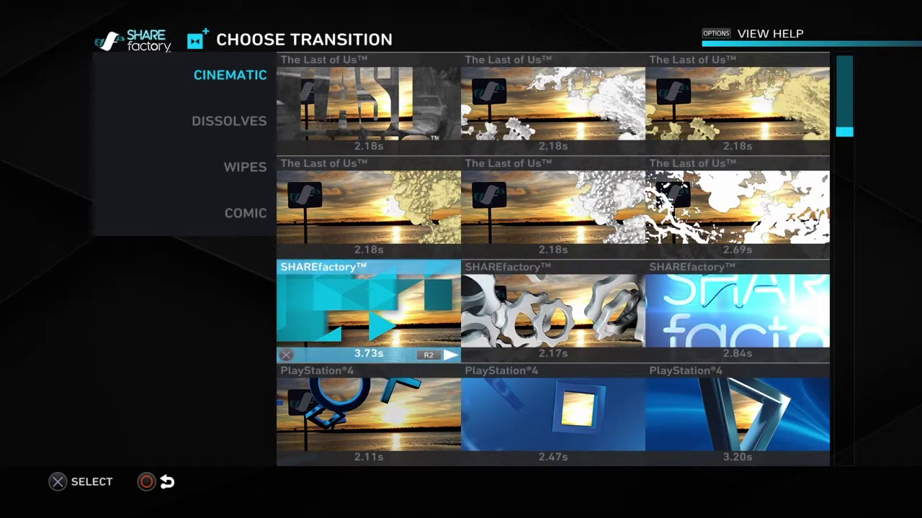
key(Up)
key(Left)
key(Down)
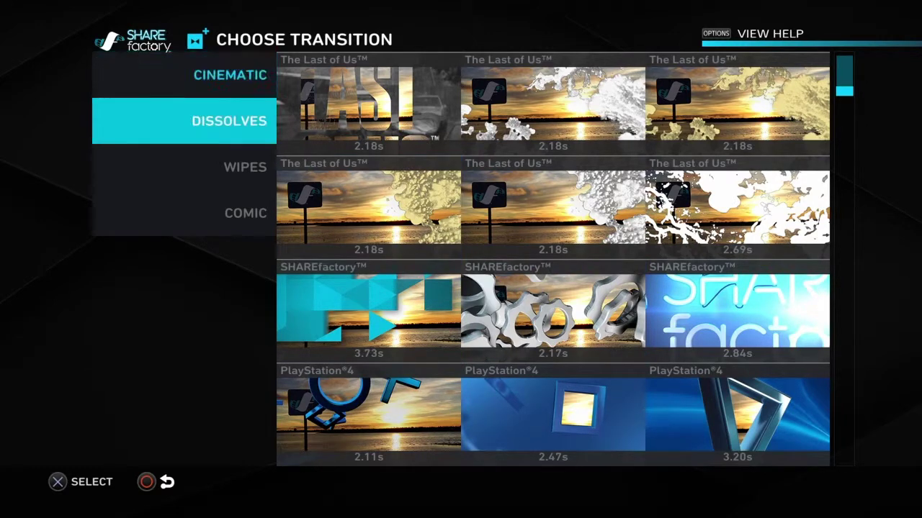
key(Down)
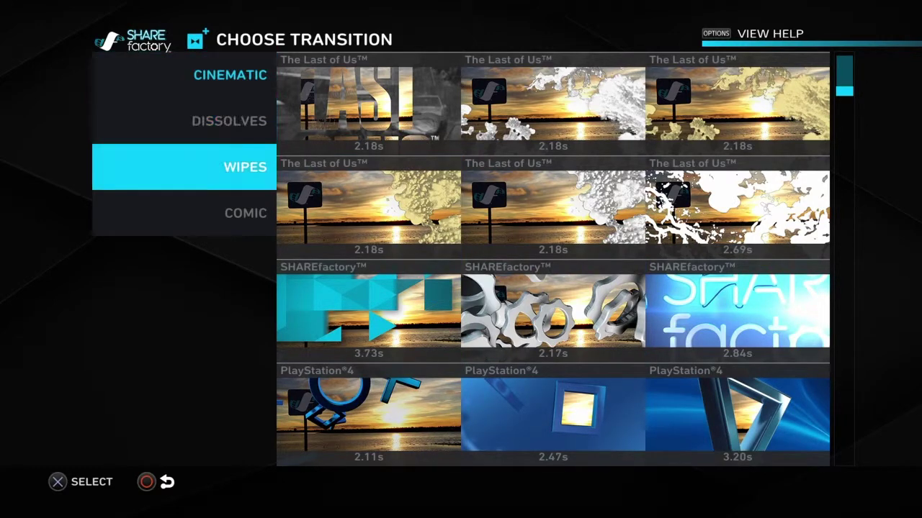
key(Right)
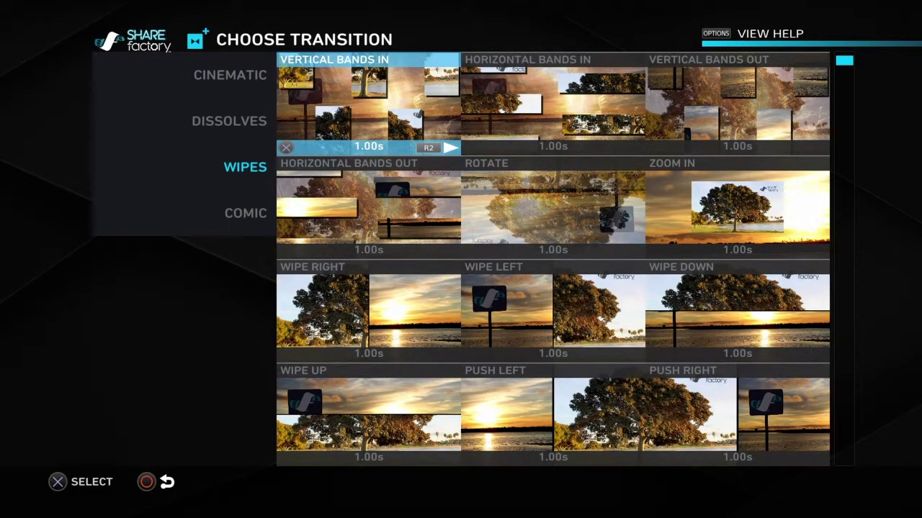
key(Down)
key(Left)
key(Up)
key(Down)
key(Down)
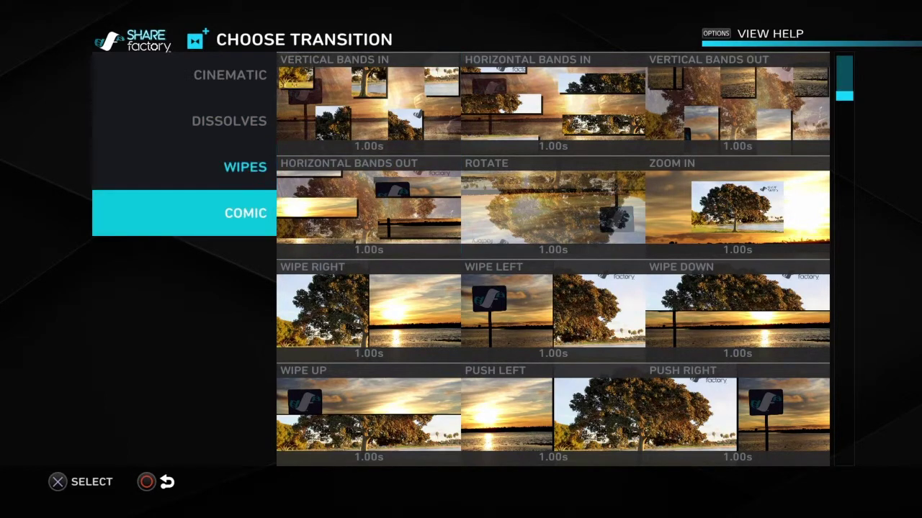
key(Right)
key(Left)
key(Up)
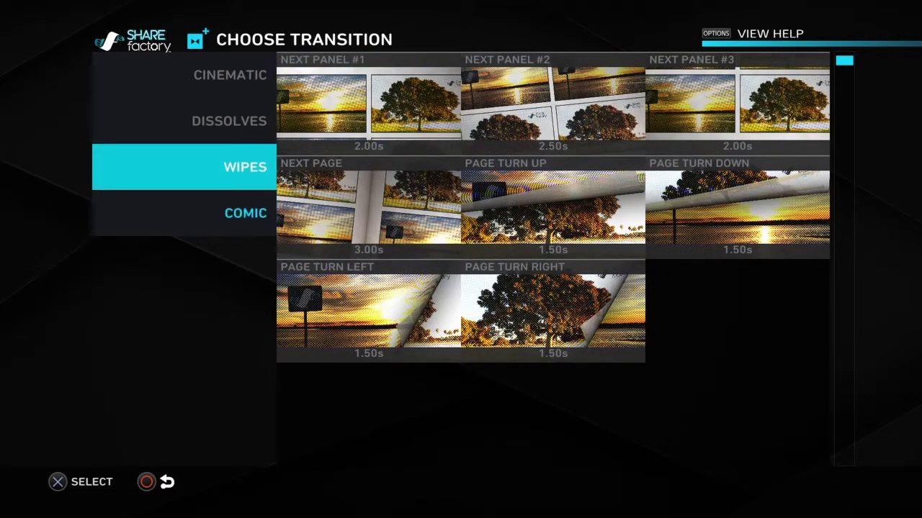
Add the 1.00-second Horizontal Bands In wipe between the intro and the Warframe clip.
key(Up)
key(Down)
key(Right)
key(Right)
key(Down)
key(Down)
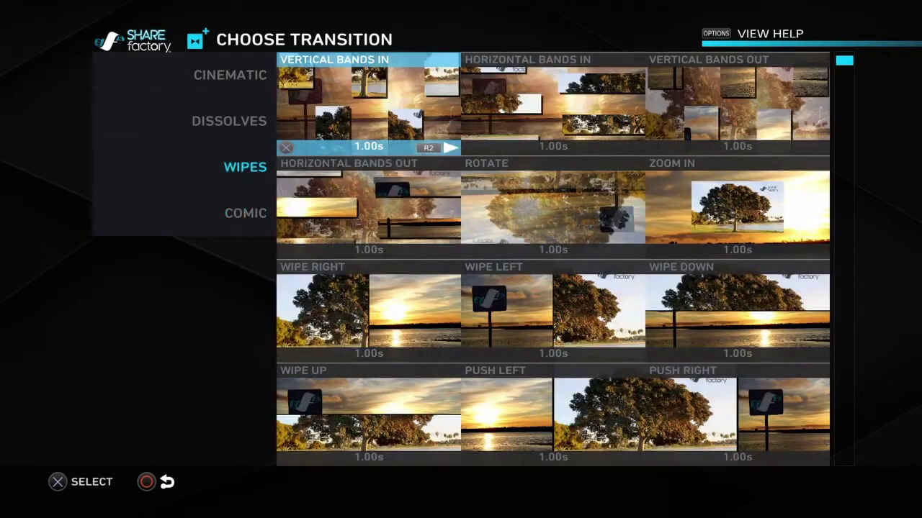
key(Up)
key(Right)
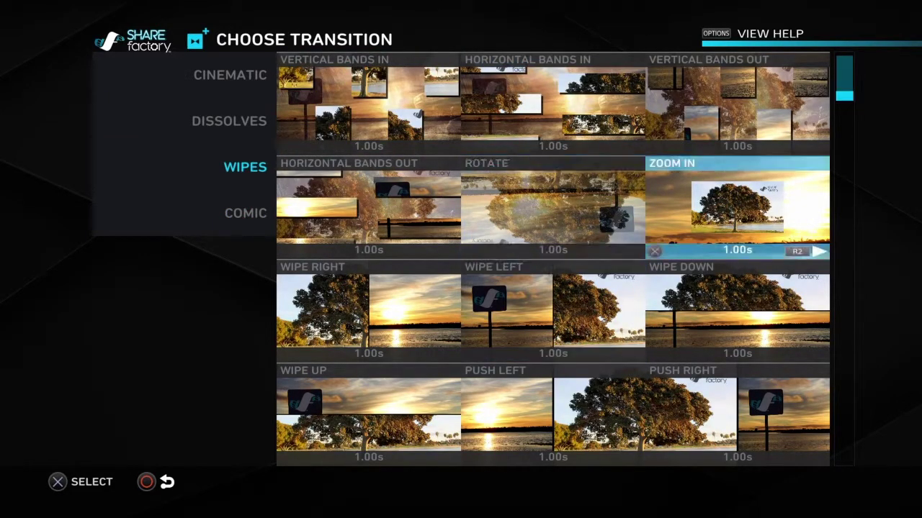
key(Up)
key(Left)
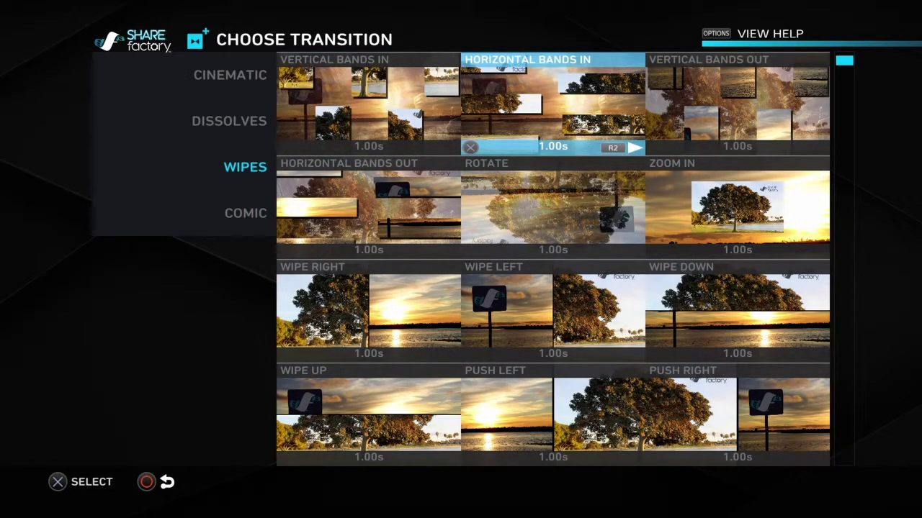
key(Return)
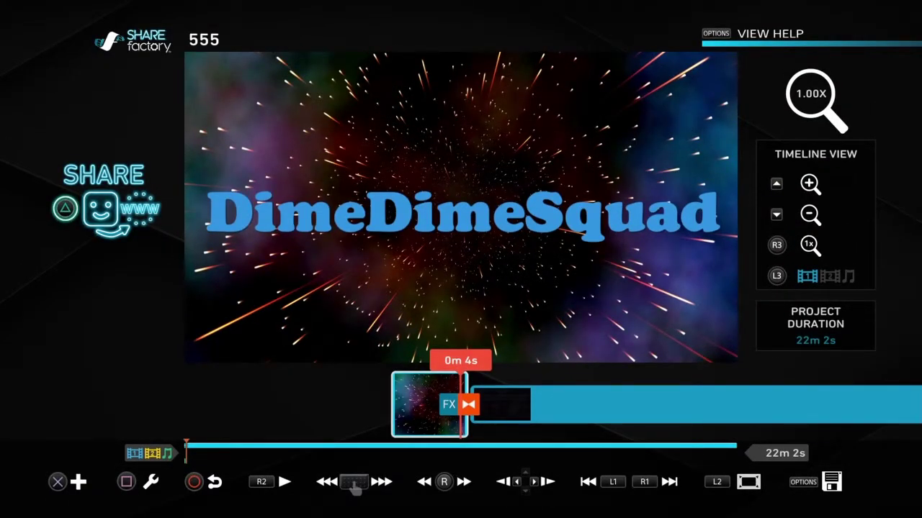
Play the end of the intro into the Warframe clip to preview the transition.
key(space)
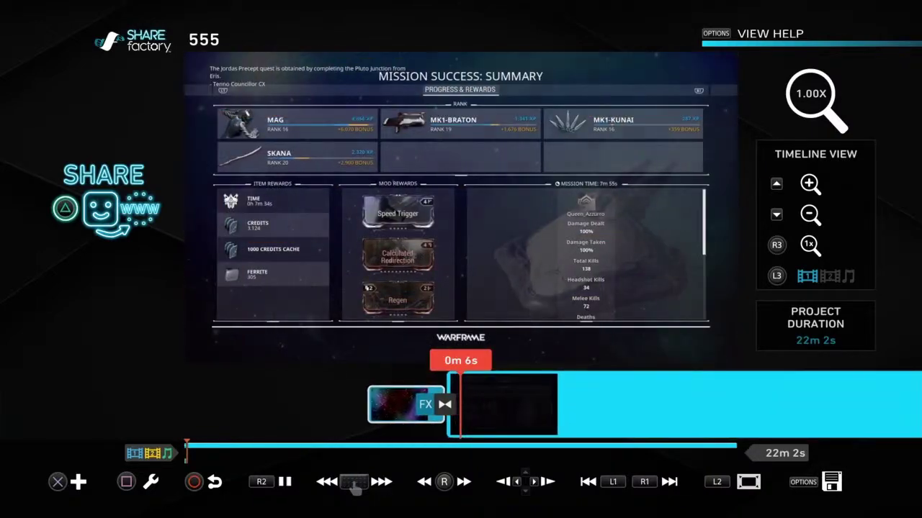
key(Return)
key(Escape)
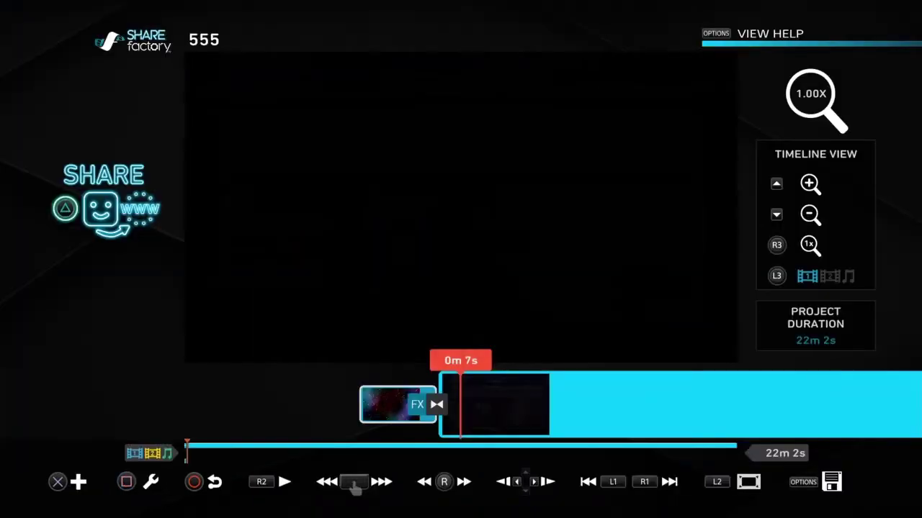
Add the CLOUD background image as a new clip at the end of the project.
key(Left)
key(Right)
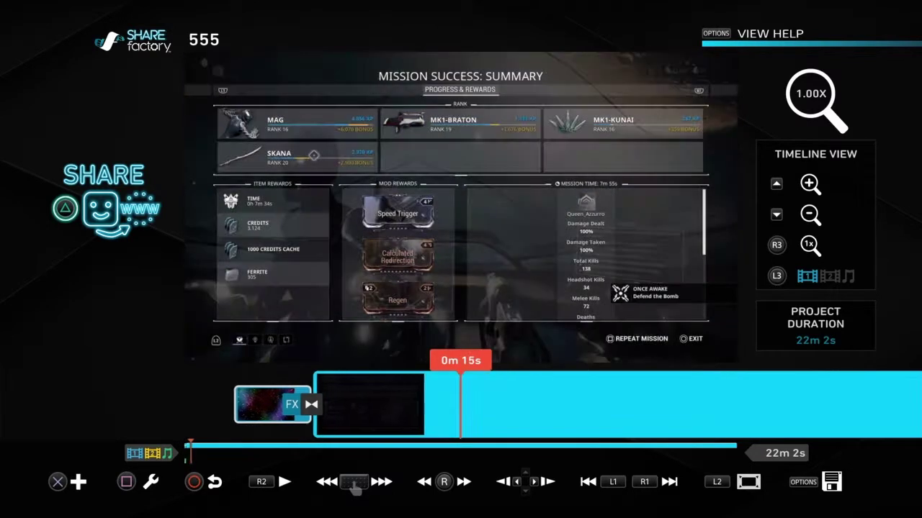
key(Right)
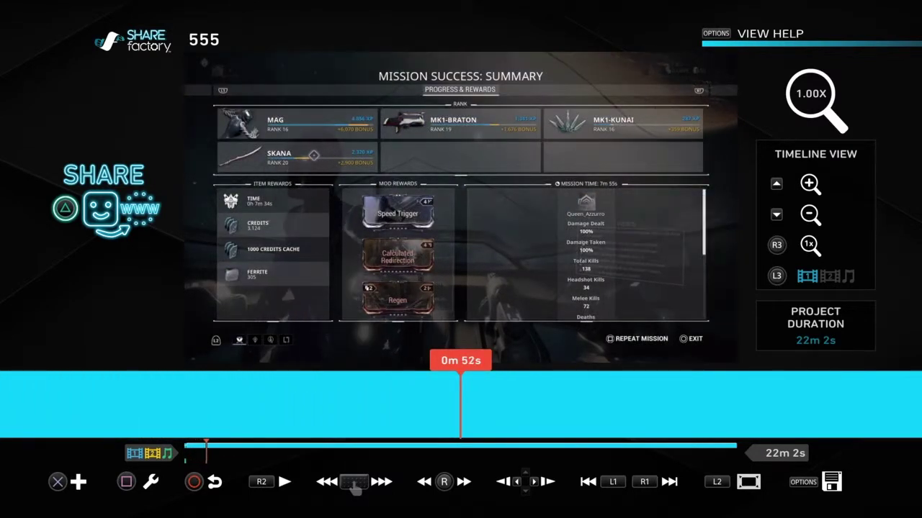
key(Right)
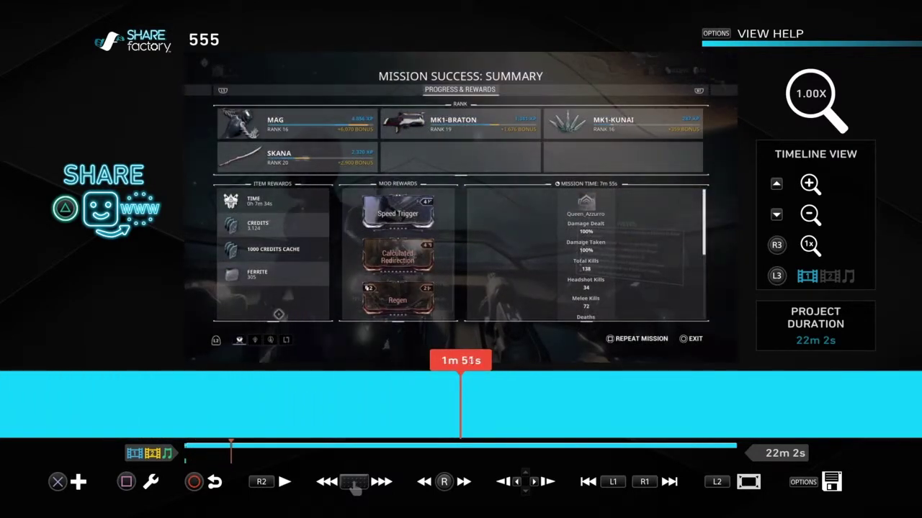
key(End)
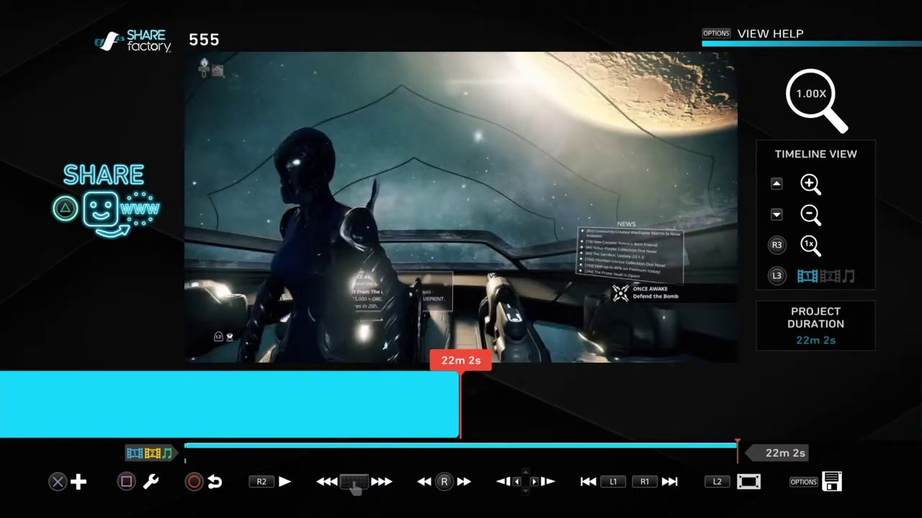
key(Return)
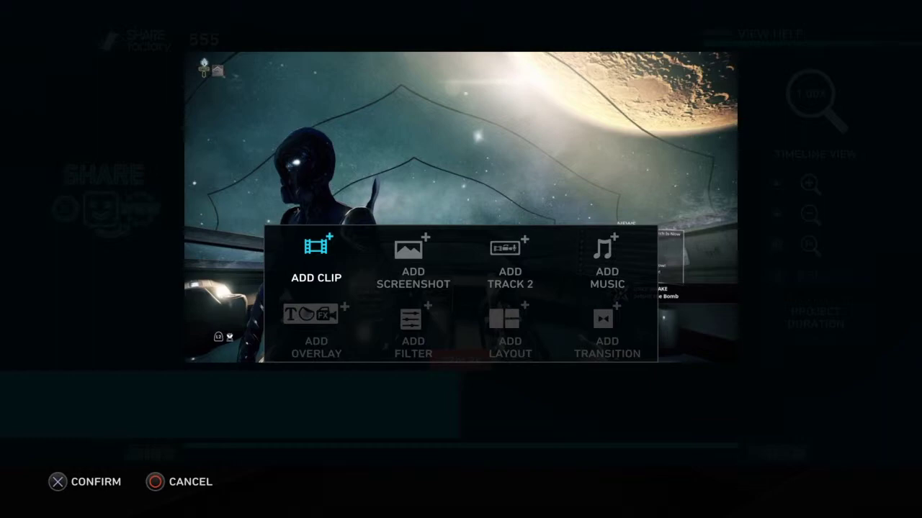
key(Right)
key(Return)
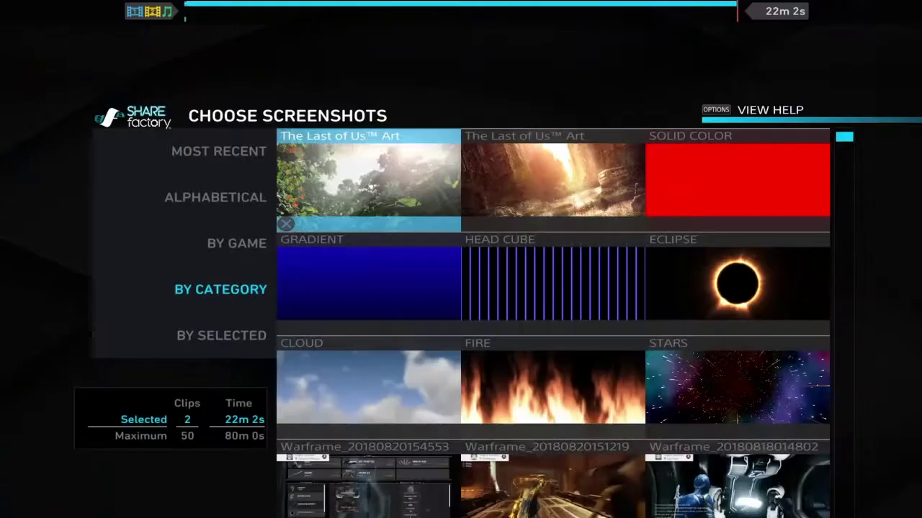
key(Down)
key(Down)
key(Return)
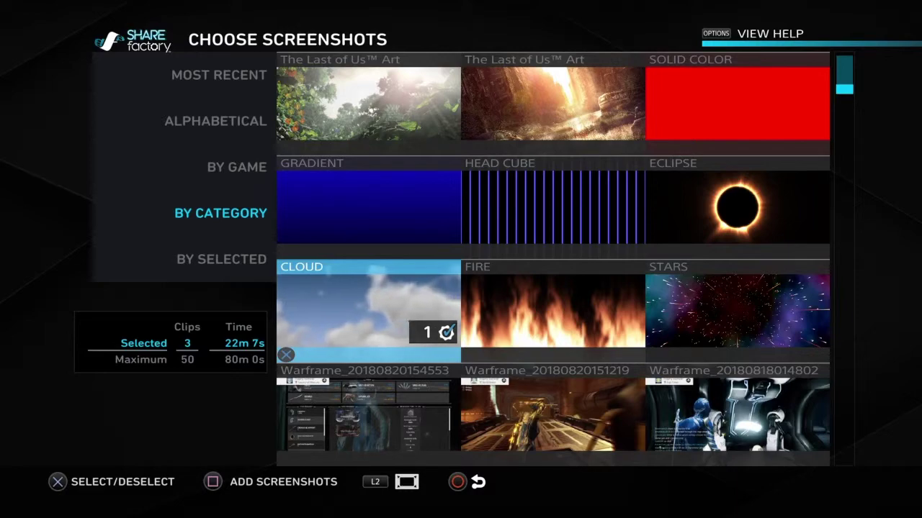
key(Return)
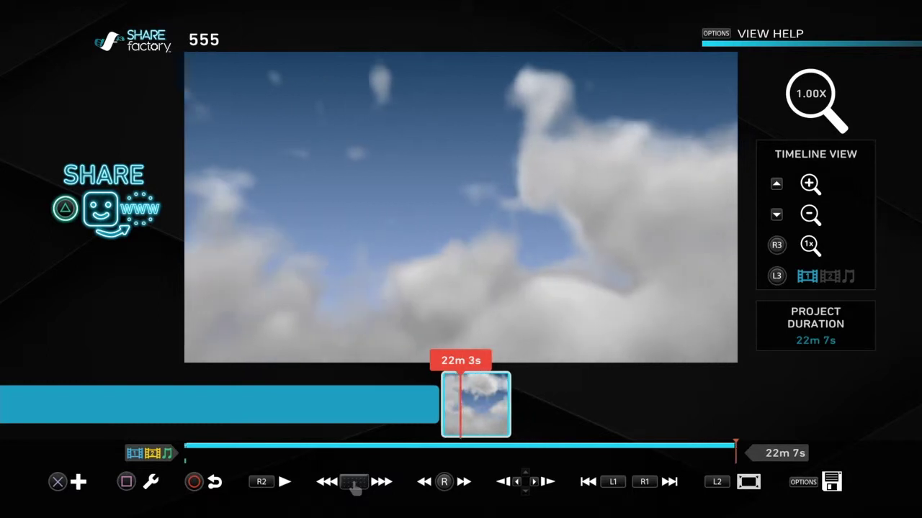
Add the selfie photo as a sticker overlay on the cloud outro clip with a duration of 5.0 seconds.
key(Return)
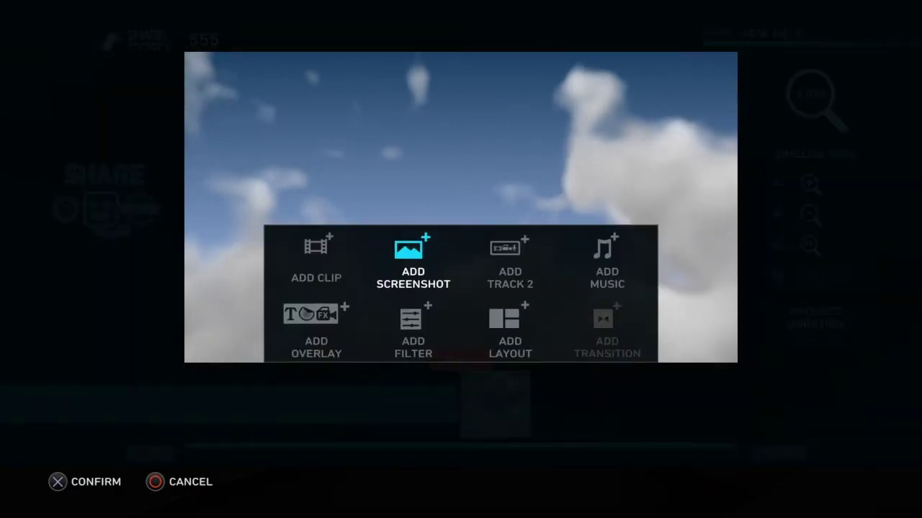
key(Down)
key(Left)
key(Return)
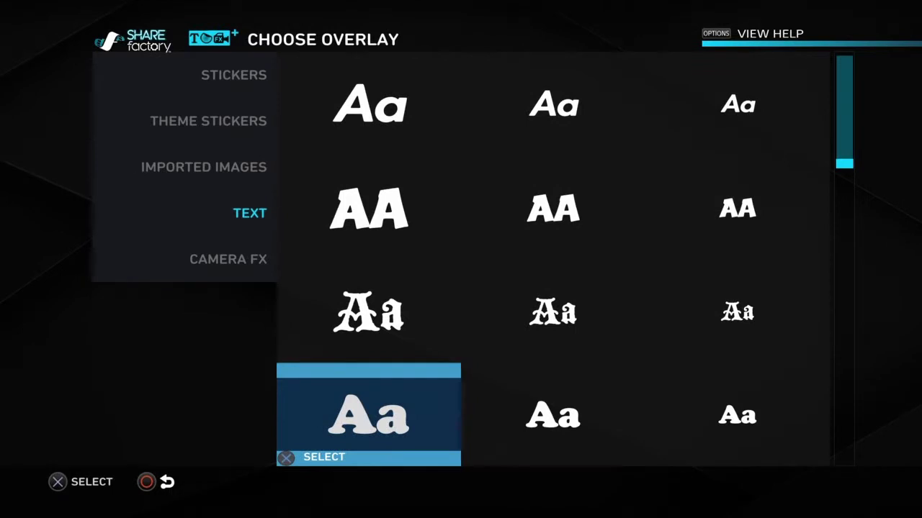
key(Left)
key(Up)
key(Up)
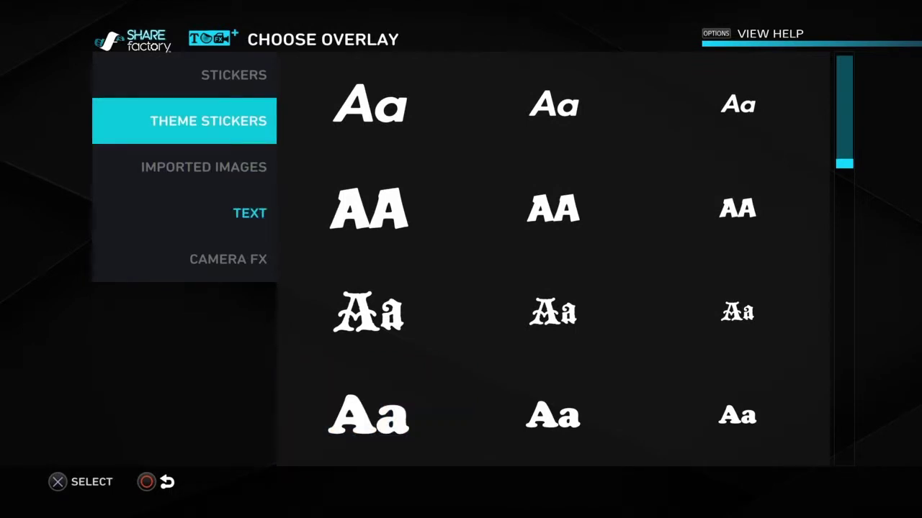
key(Up)
key(Right)
key(Return)
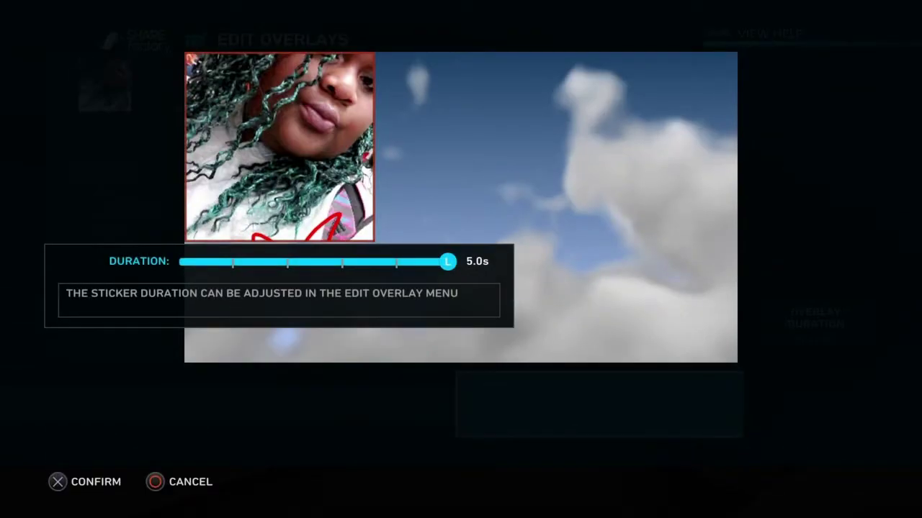
key(Return)
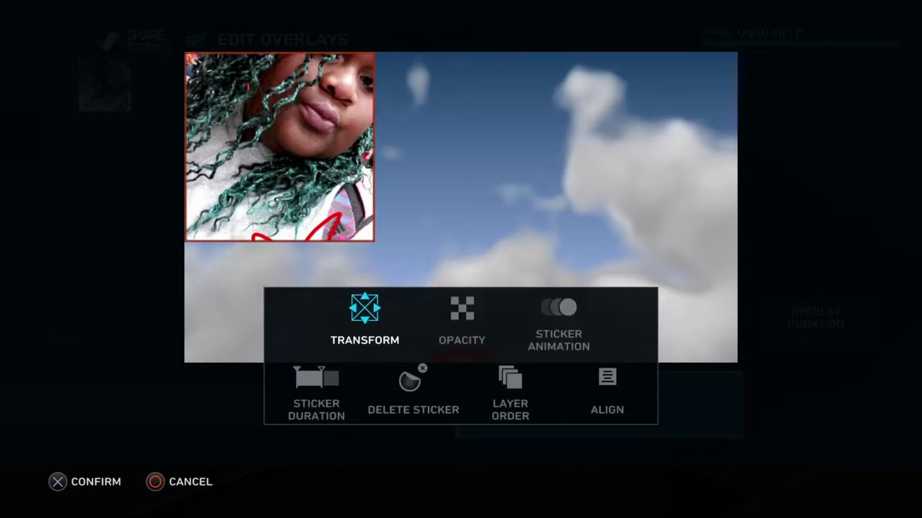
Transform the photo sticker so it sits in the video frame's upper-left corner, slightly past the frame's edges.
key(Right)
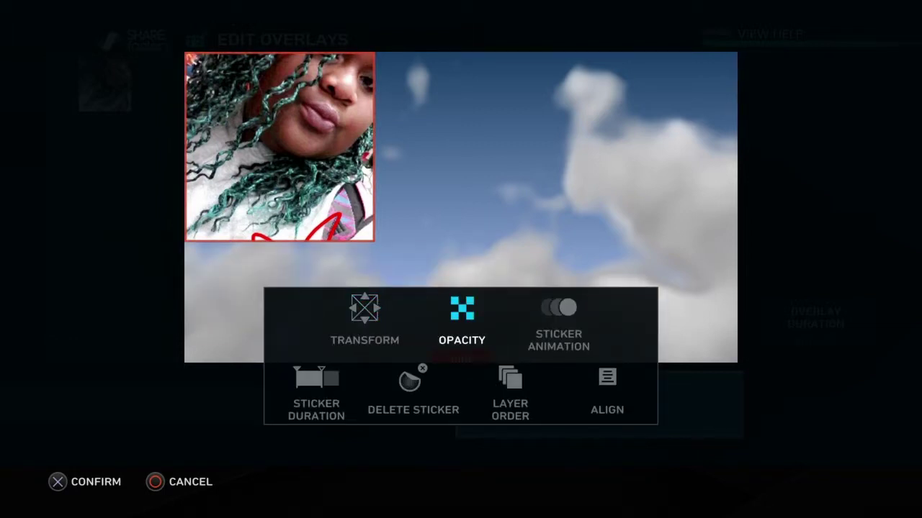
key(Left)
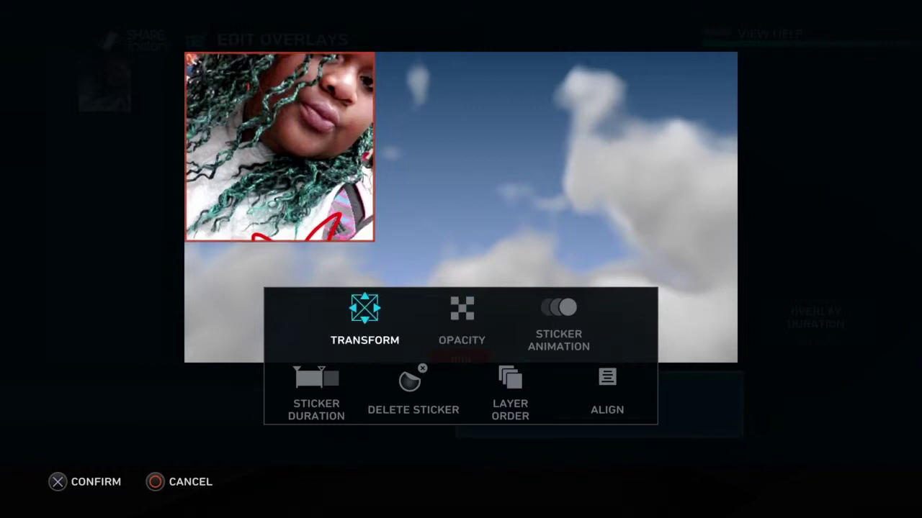
key(Return)
key(Right)
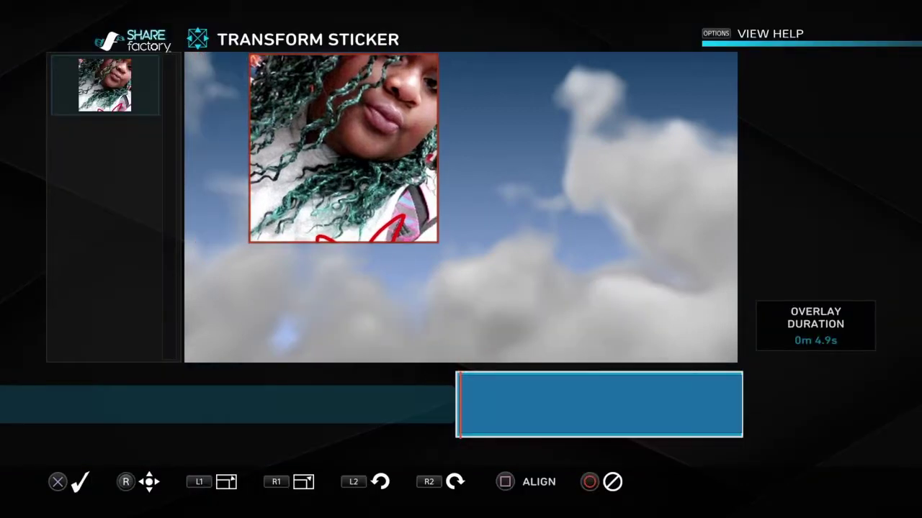
key(Left)
key(Up)
key(Down)
key(Left)
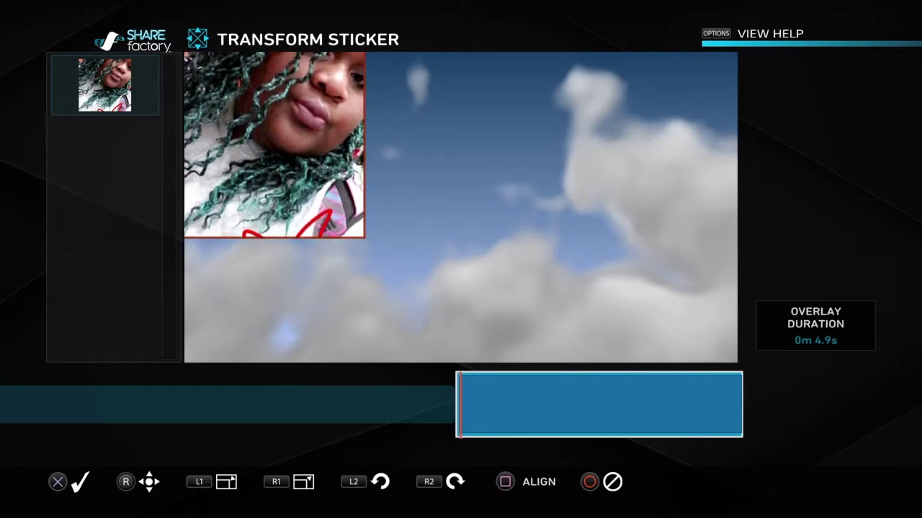
key(Return)
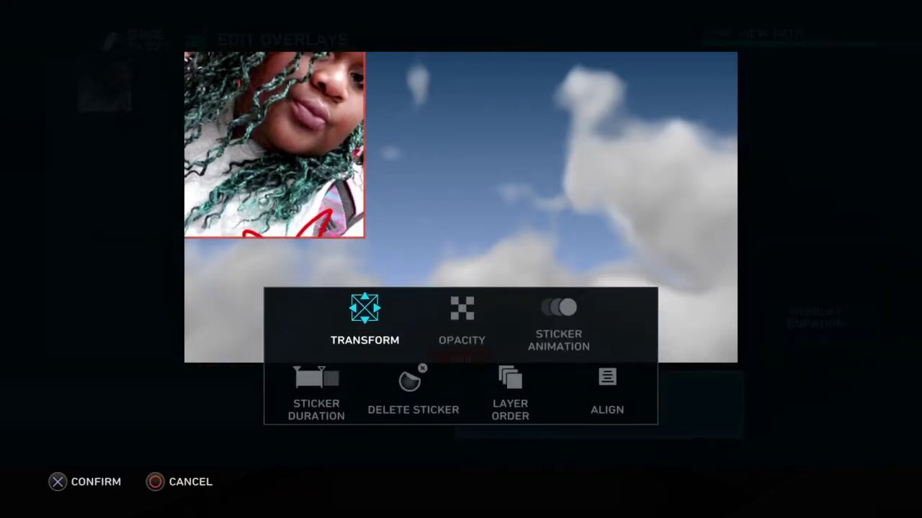
Set the photo sticker's overlay duration to 5.0 seconds, spanning the outro from 22m 2s to 22m 7s.
key(Down)
key(Return)
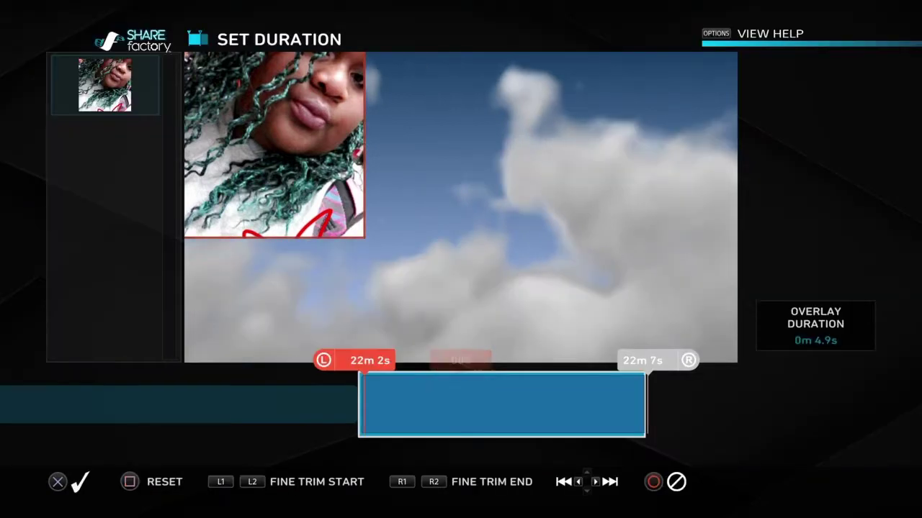
key(Right)
key(Left)
key(Right)
key(Right)
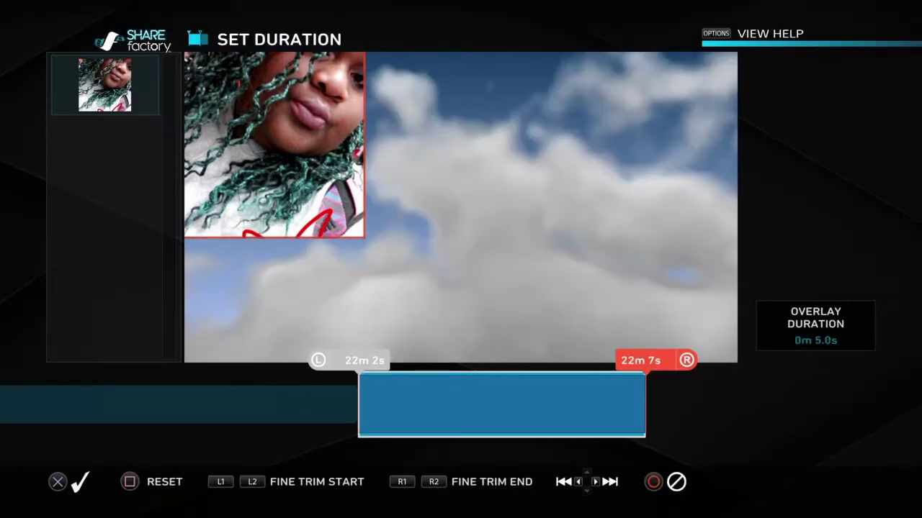